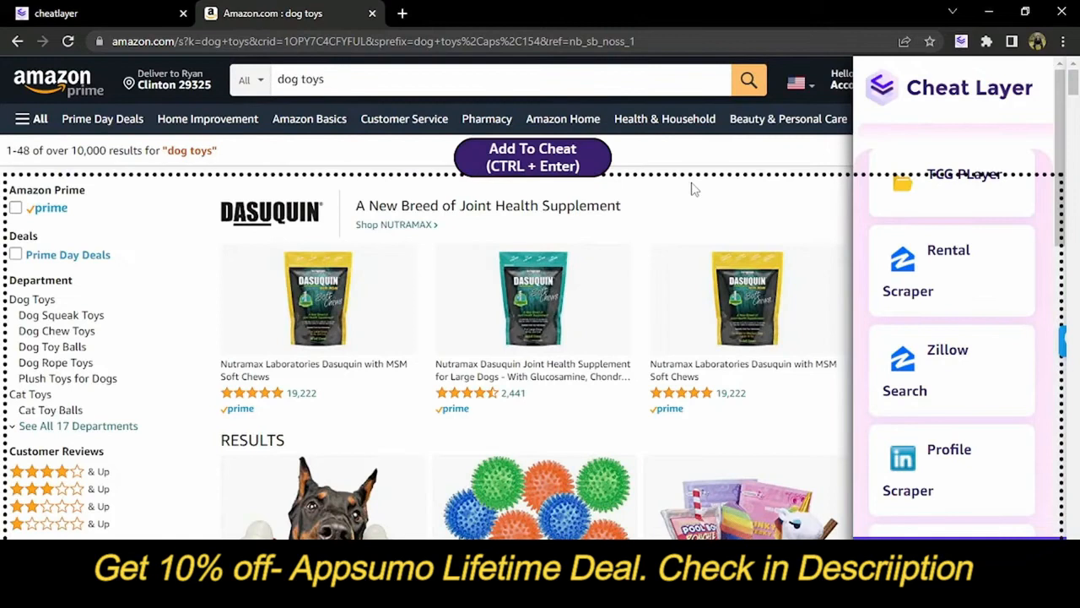
# Step: Open the recorded click-and-keypress flow in the script editor and create a new cheat folder named Amazon
pyautogui.hotkey('ctrl', 'Return')
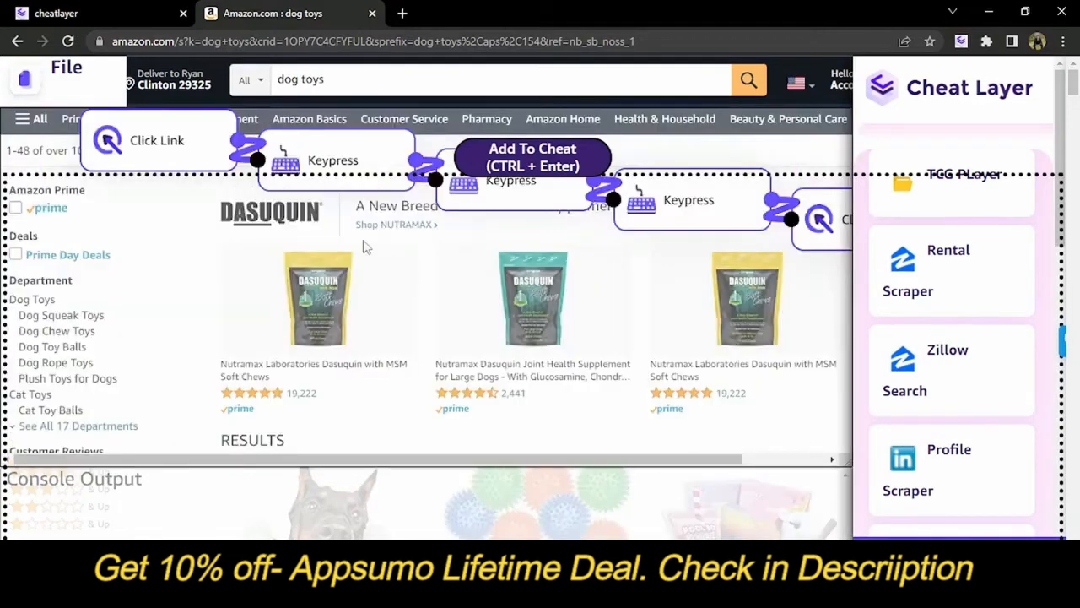
pyautogui.moveTo(329, 458); pyautogui.dragTo(425, 470)
pyautogui.moveTo(610, 488); pyautogui.dragTo(283, 456)
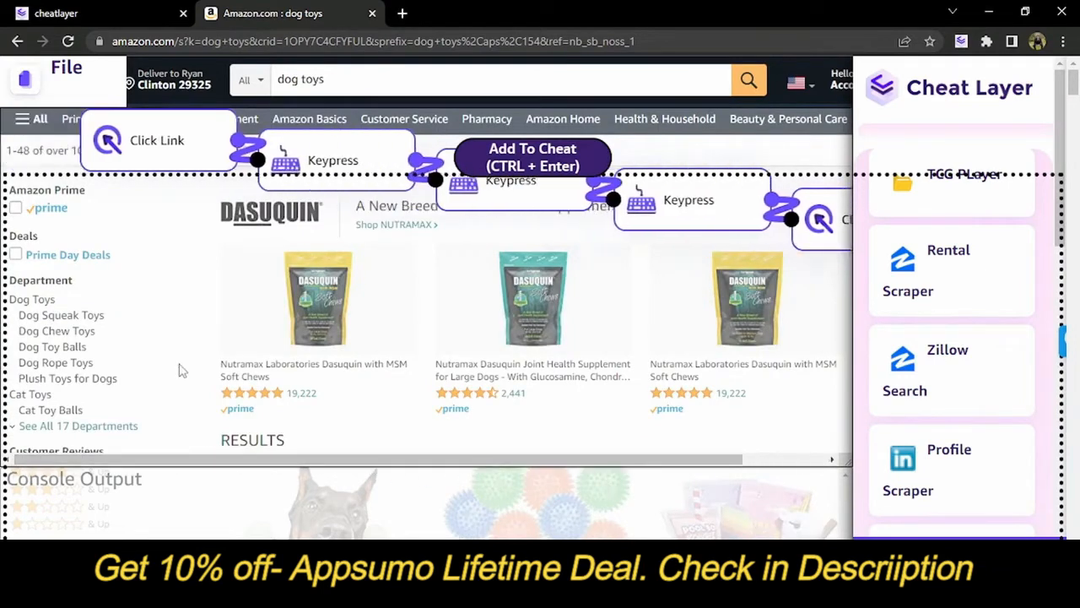
pyautogui.click(65, 74)
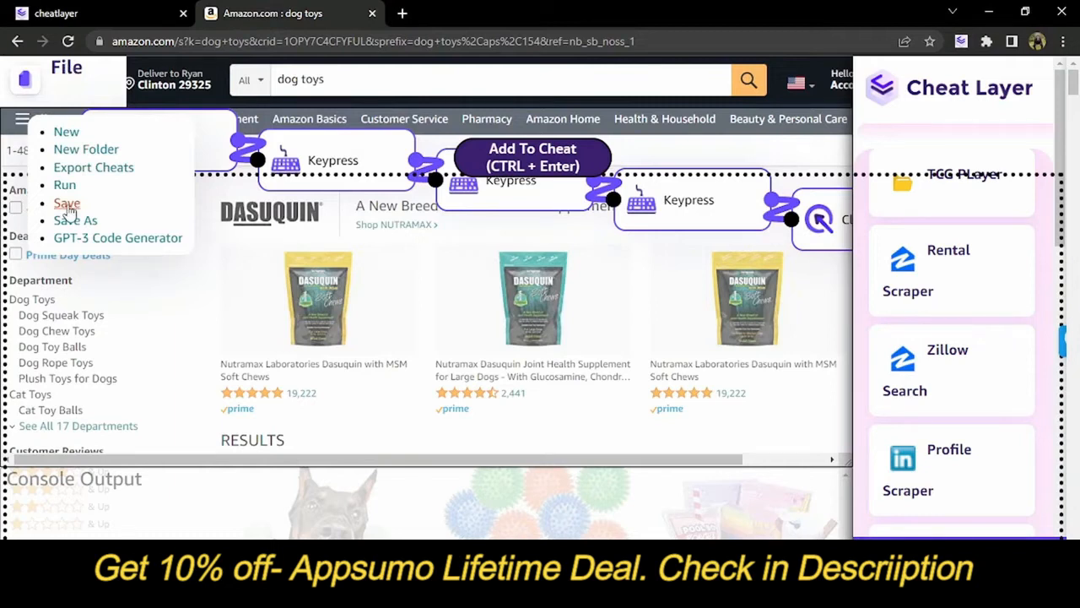
pyautogui.click(76, 153)
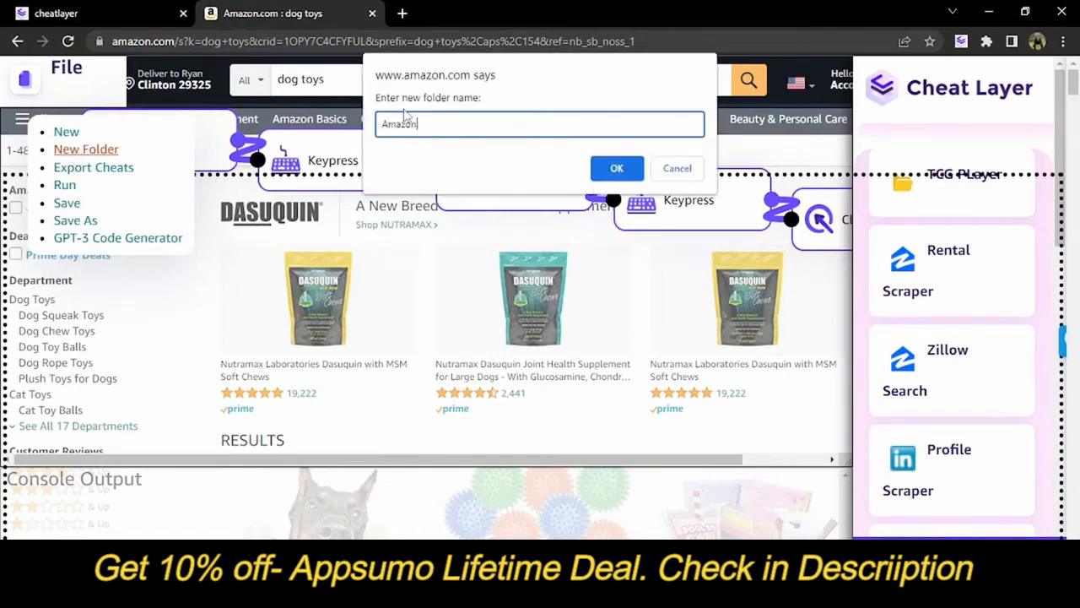
pyautogui.click(617, 169)
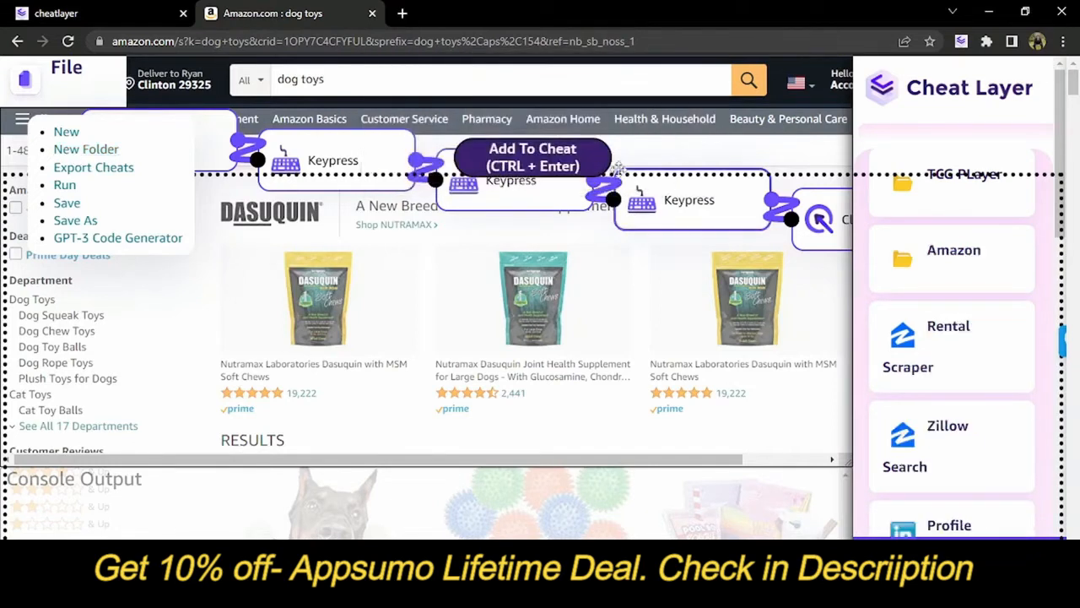
# Step: Save the script as Dog Toys Search for the website amazon.com in the Amazon folder
pyautogui.click(66, 205)
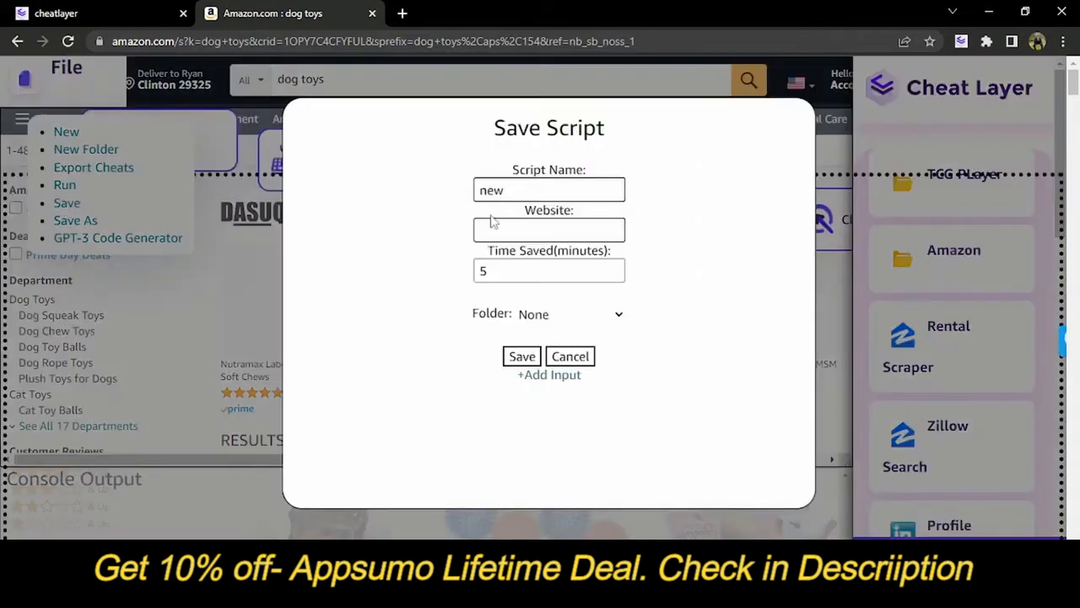
pyautogui.moveTo(515, 193); pyautogui.dragTo(447, 199)
pyautogui.write('Dog Toys Search')
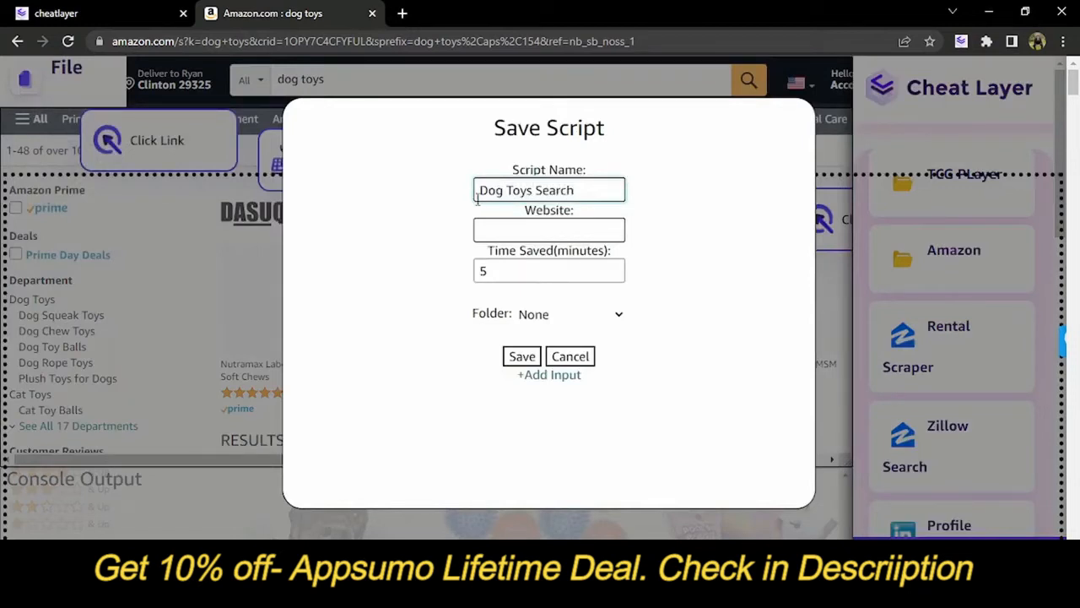
pyautogui.click(506, 233)
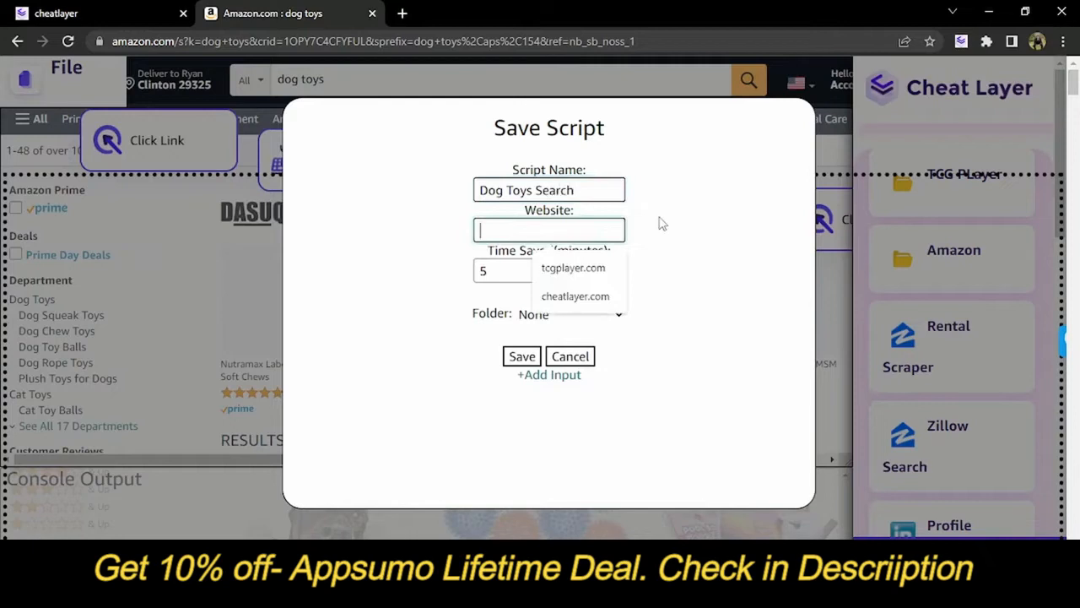
pyautogui.write('amazon.com')
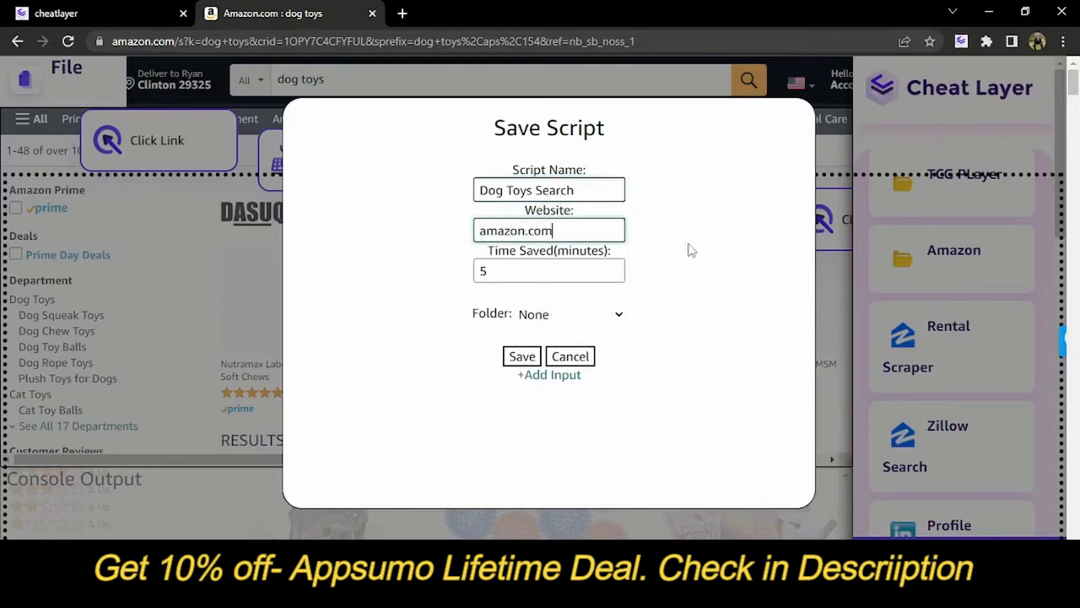
pyautogui.click(723, 362)
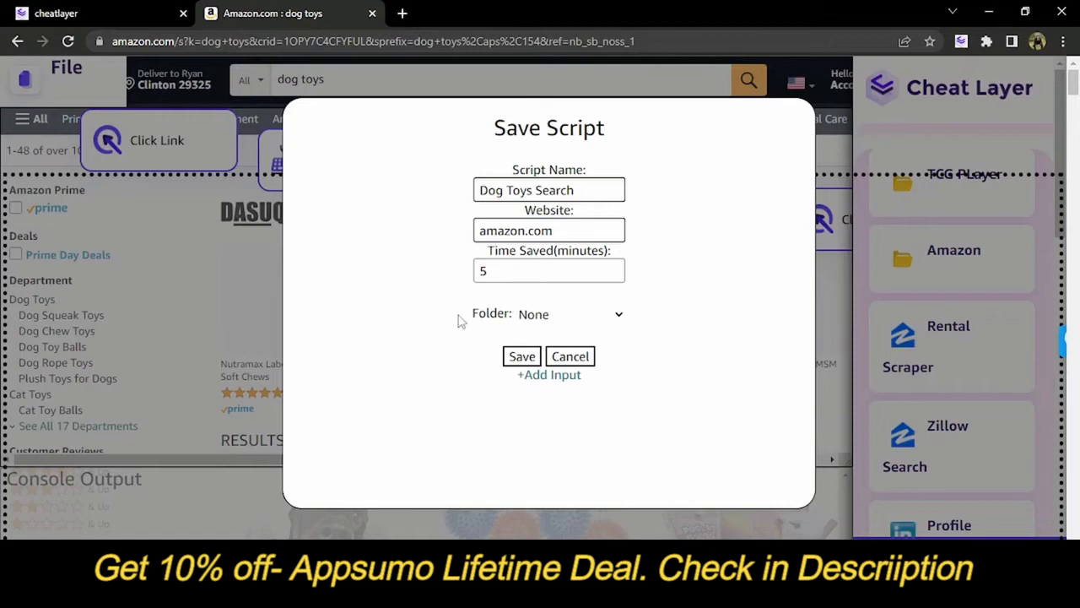
pyautogui.click(619, 318)
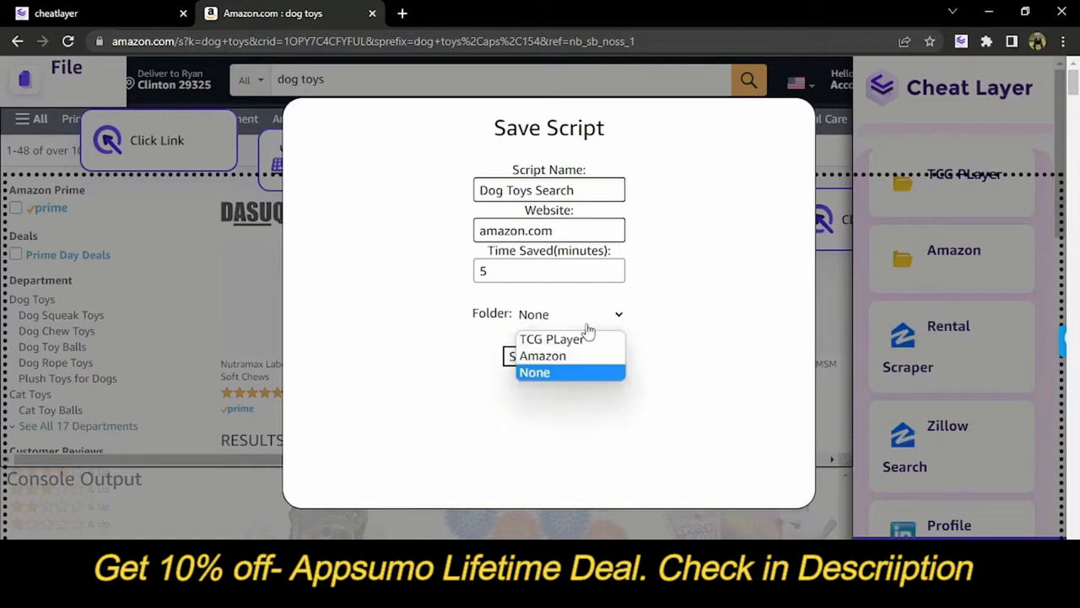
pyautogui.click(561, 357)
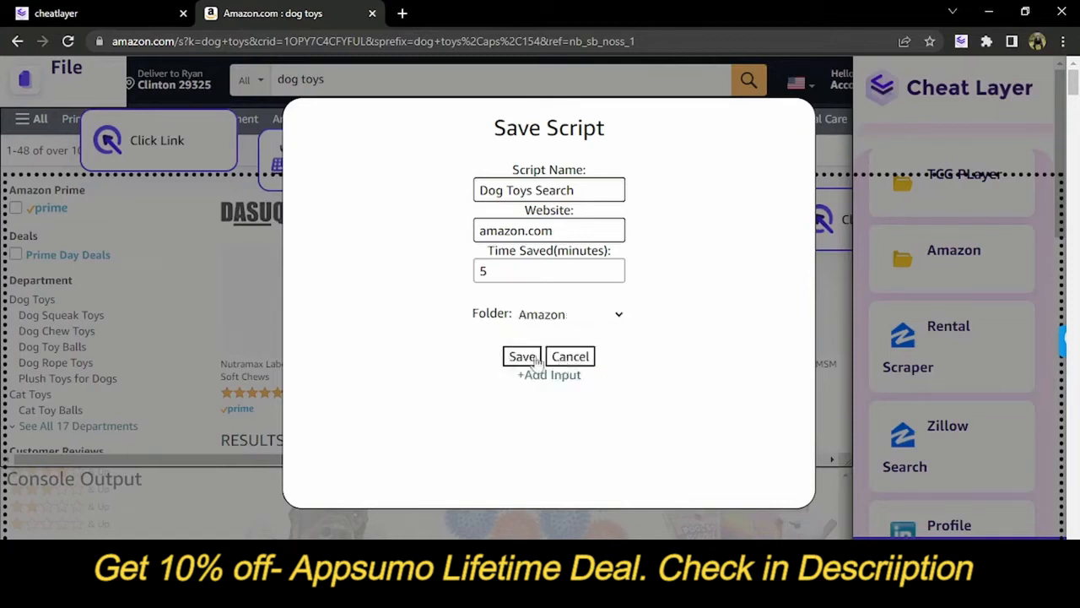
pyautogui.click(520, 360)
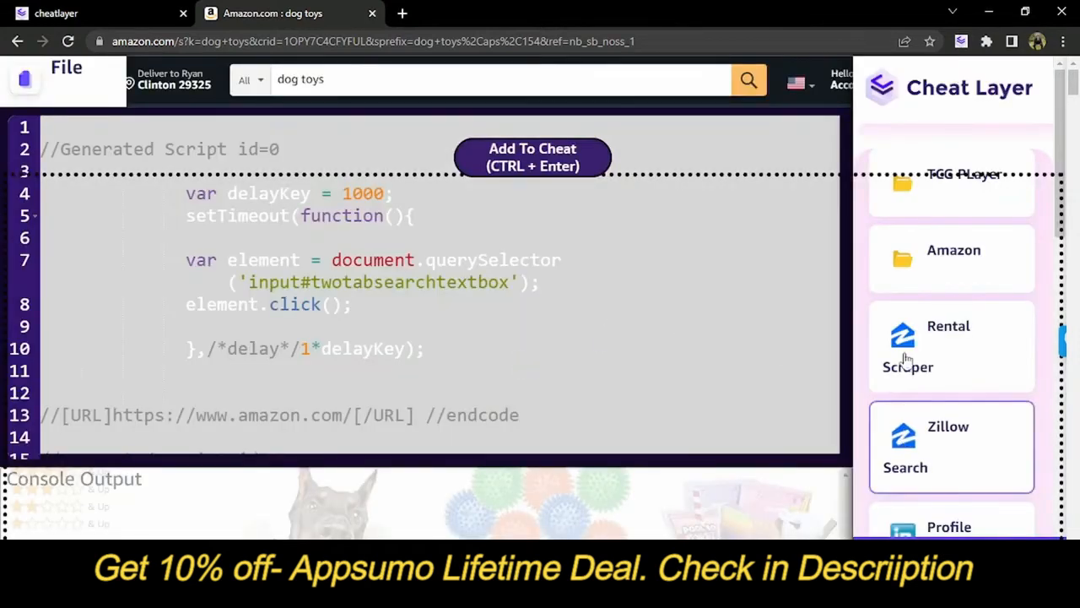
# Step: Run the saved Dog Toys Search script from the Amazon folder
pyautogui.click(954, 267)
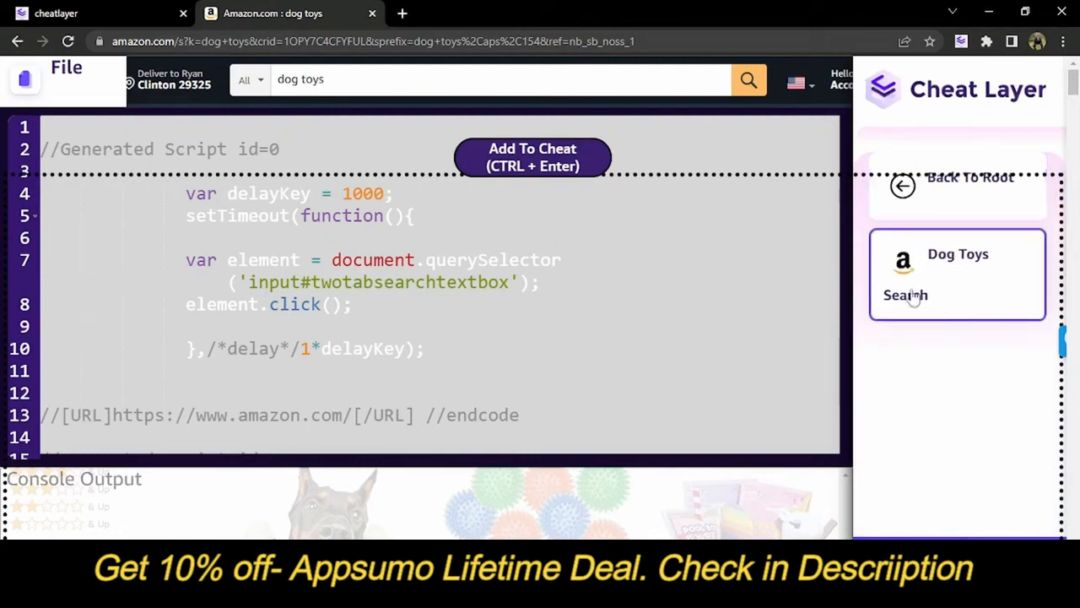
pyautogui.click(956, 288)
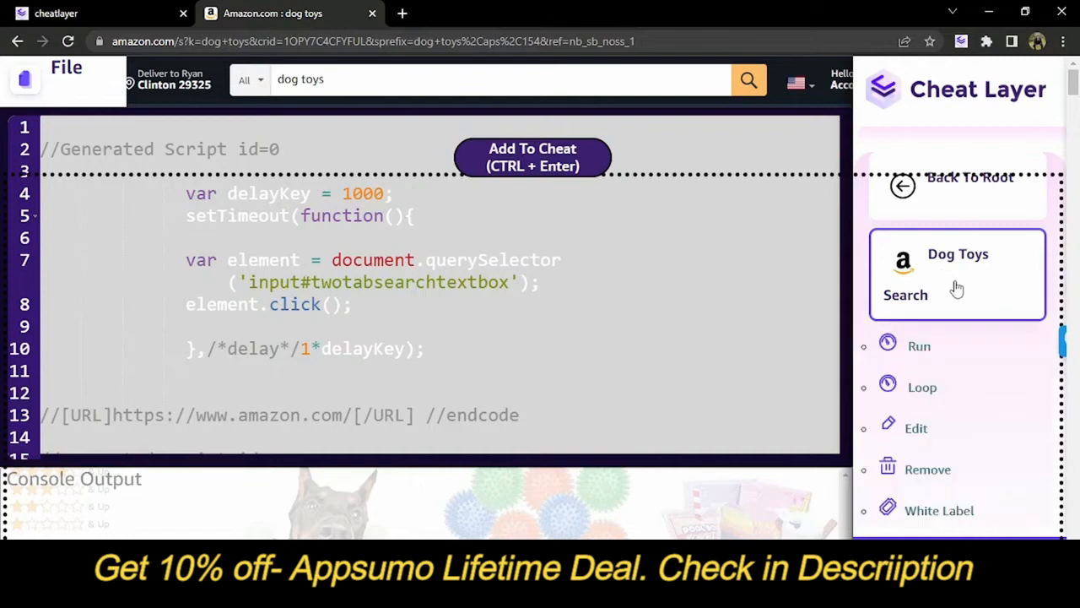
pyautogui.click(924, 351)
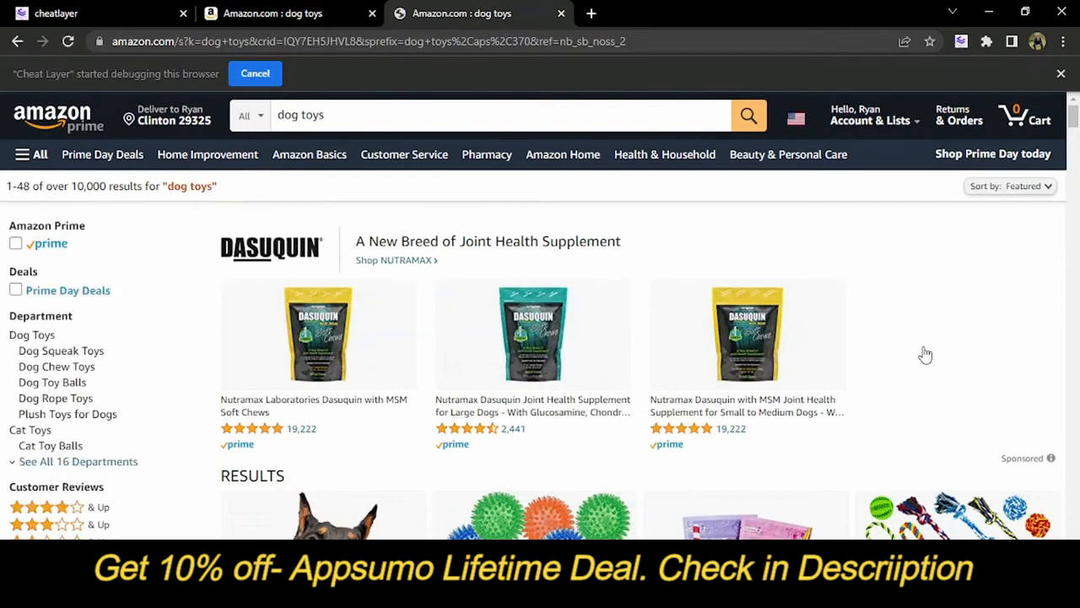
# Step: Open the 12pack Squeaky Dog Toys Spiky Dog Balls product from the results and show the Cheat Layer extension on its page
pyautogui.scroll(-3, 527, 395)
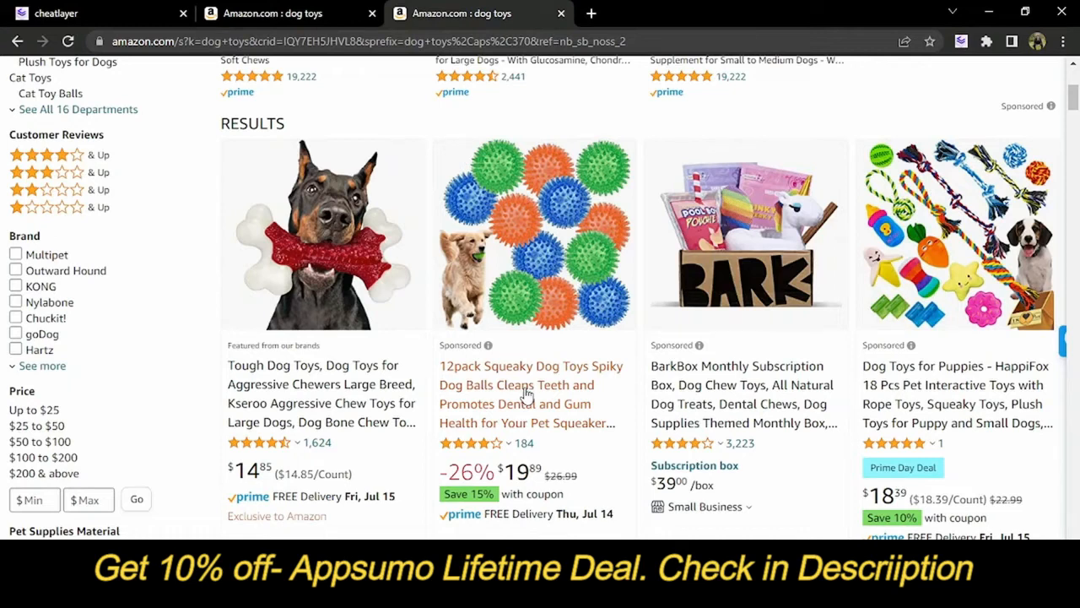
pyautogui.click(527, 394)
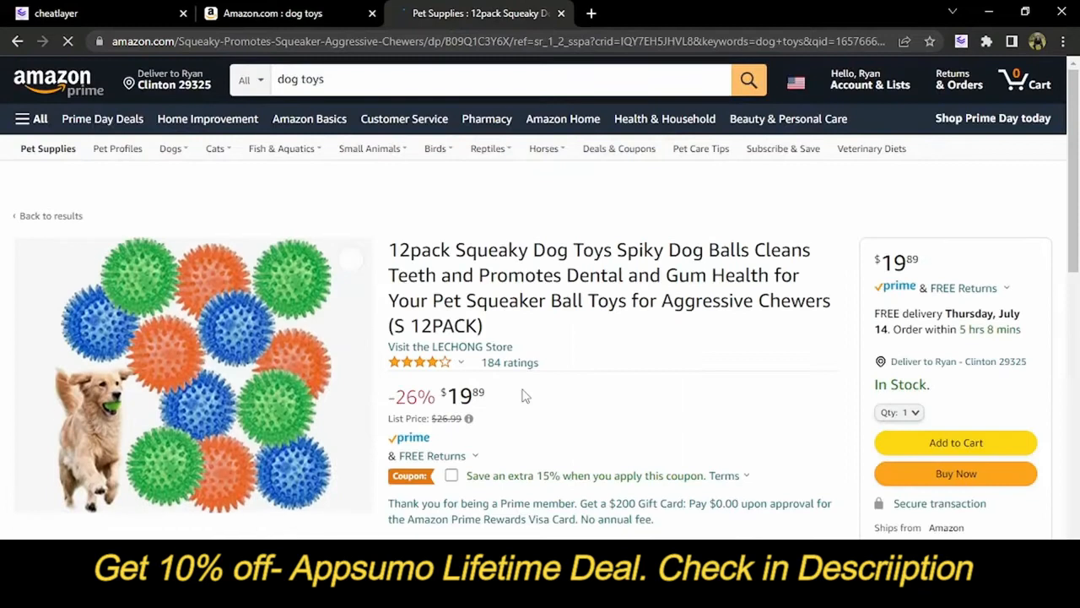
pyautogui.scroll(-1, 524, 355)
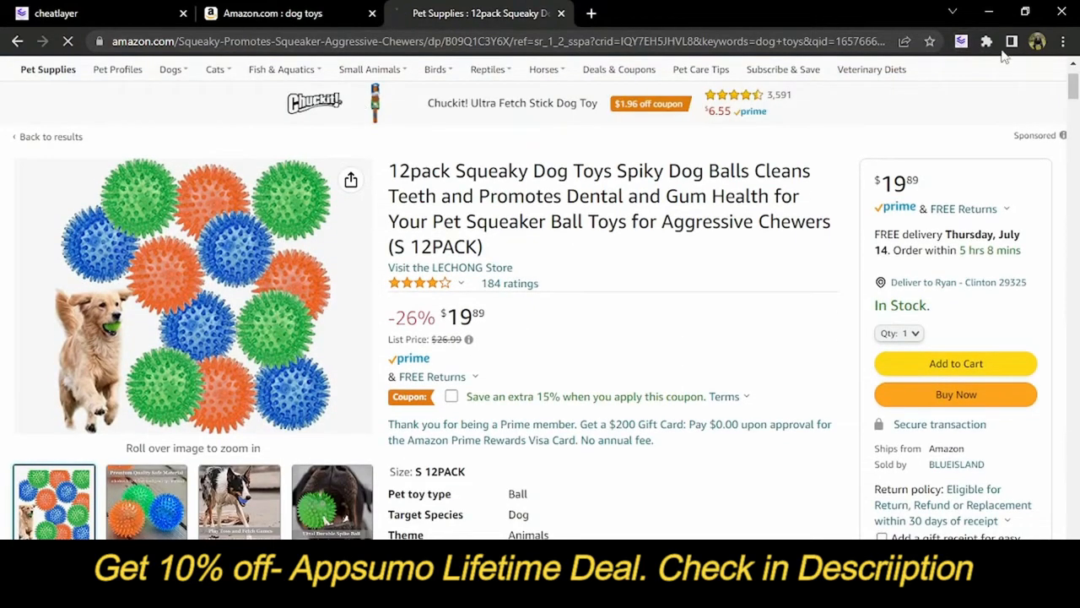
pyautogui.click(961, 41)
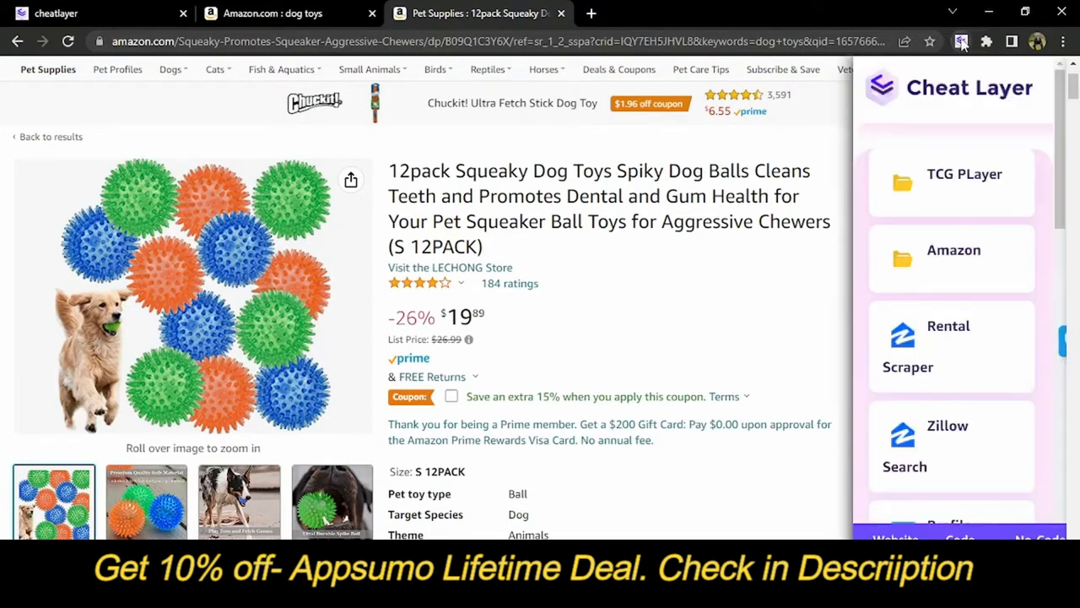
# Step: Add a Save Variable action for the product's current price, using the css selector
pyautogui.scroll(-1, 620, 342)
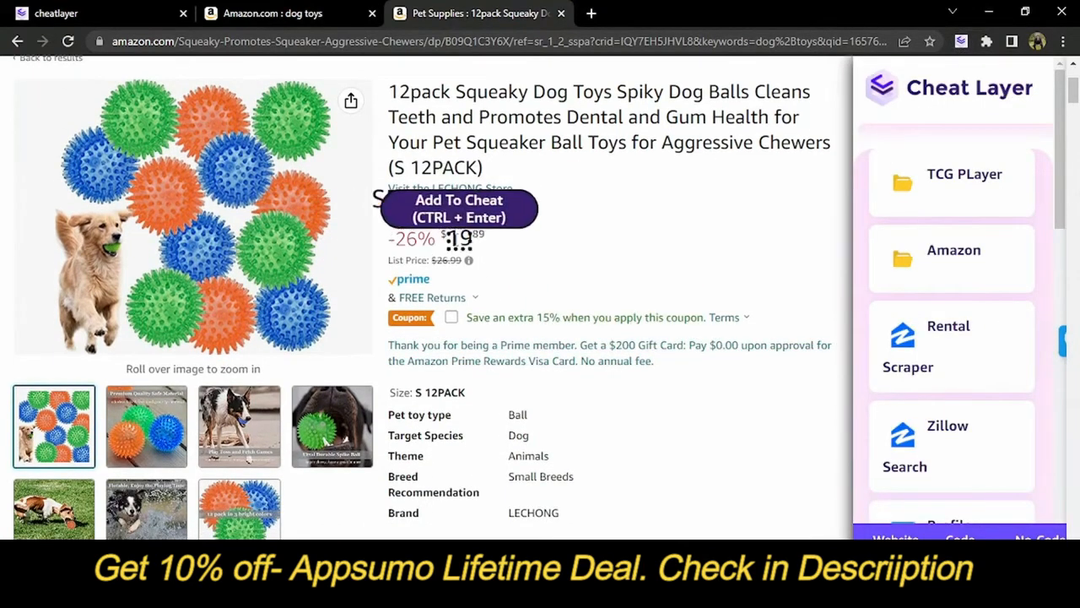
pyautogui.scroll(-3, 568, 270)
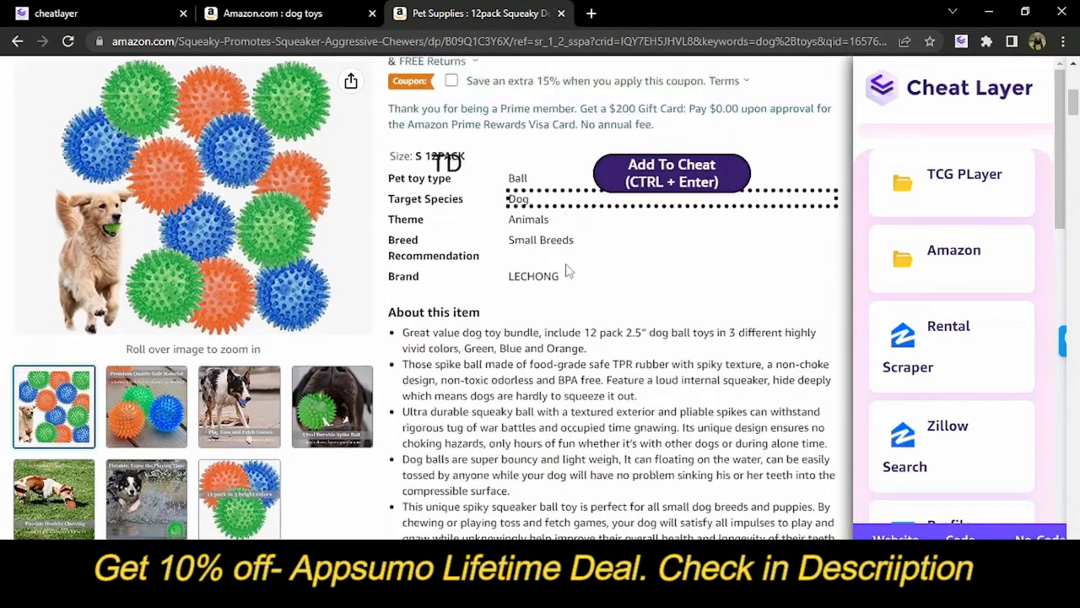
pyautogui.scroll(-1, 568, 270)
pyautogui.scroll(6, 588, 338)
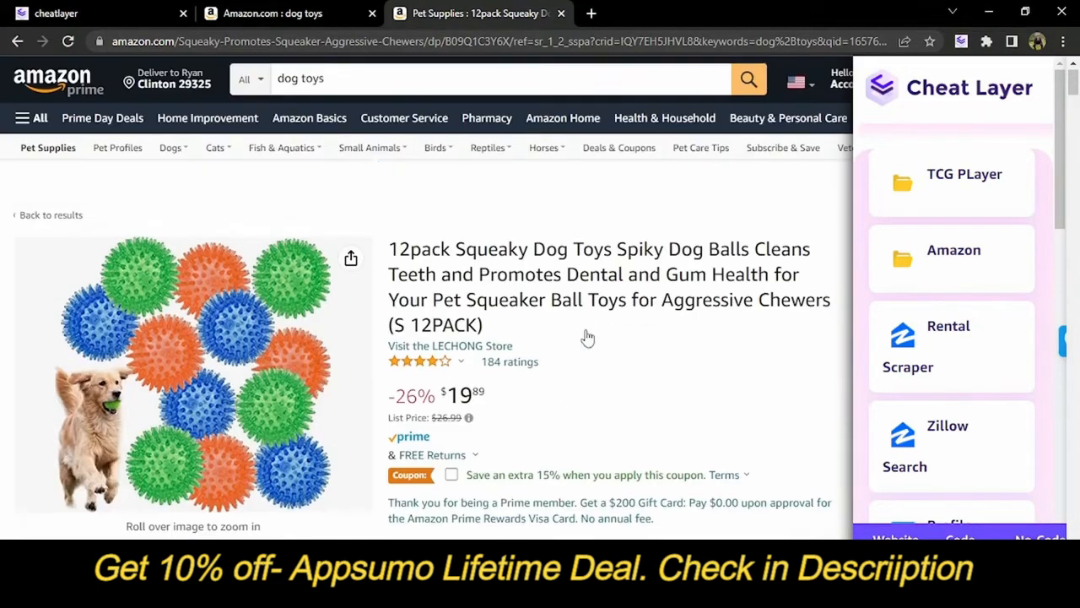
pyautogui.scroll(-1, 588, 338)
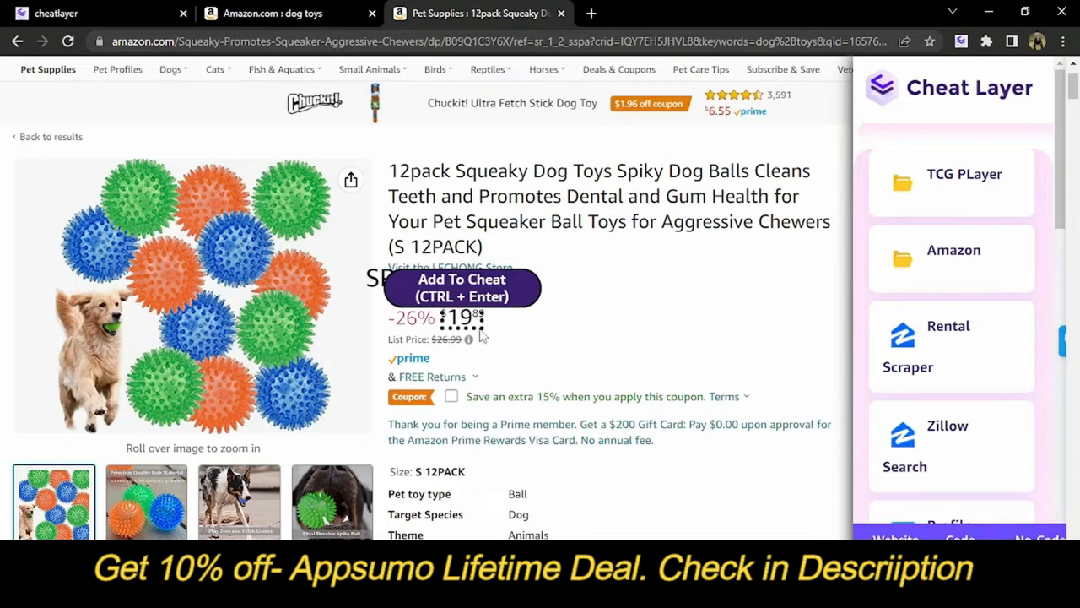
pyautogui.click(481, 336)
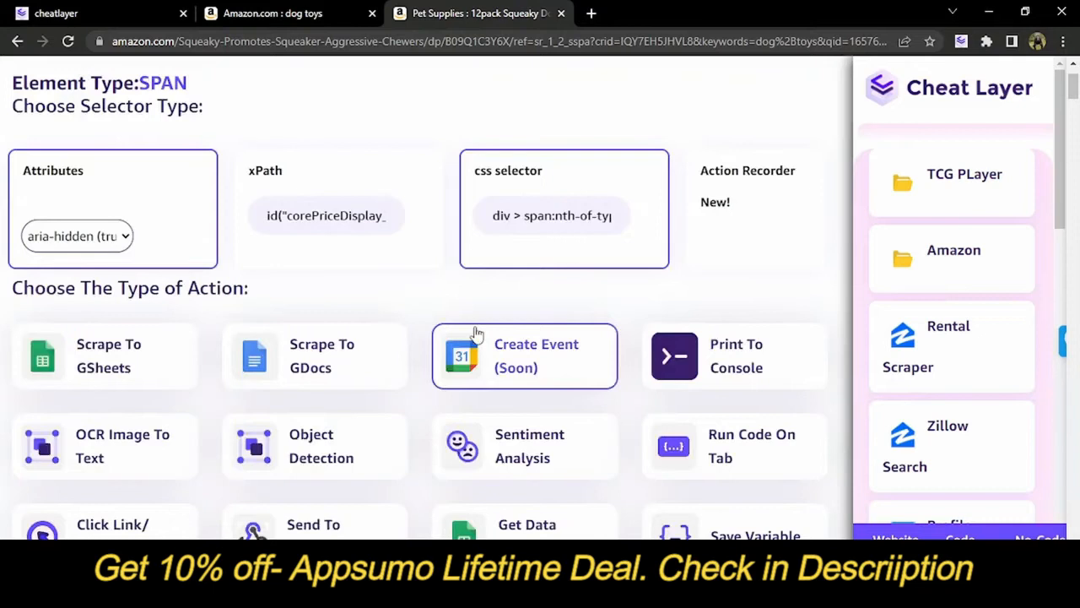
pyautogui.scroll(-1, 413, 290)
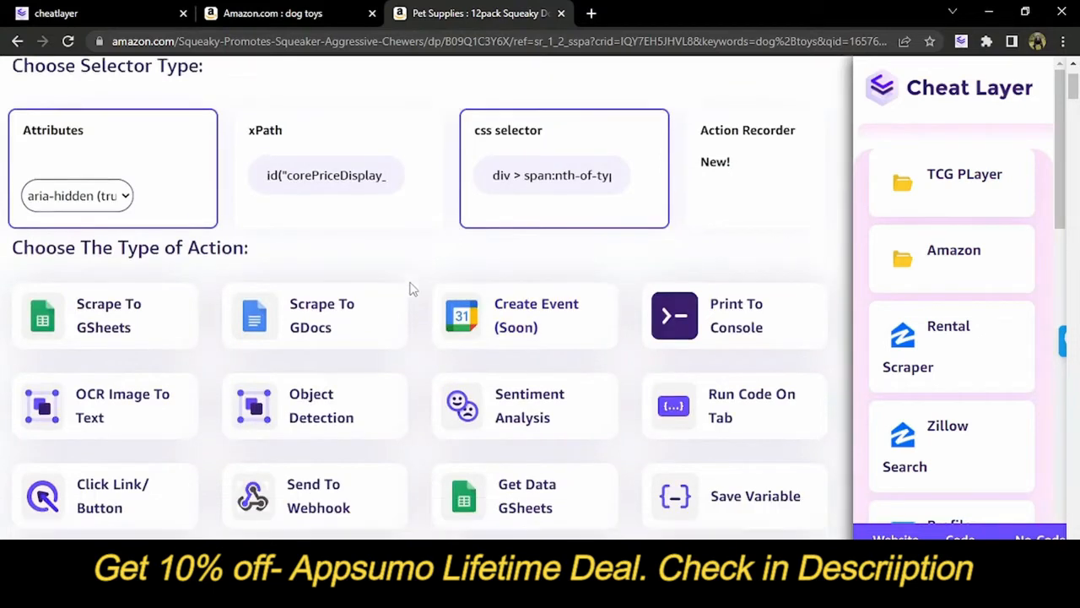
pyautogui.scroll(1, 385, 234)
pyautogui.scroll(-2, 380, 257)
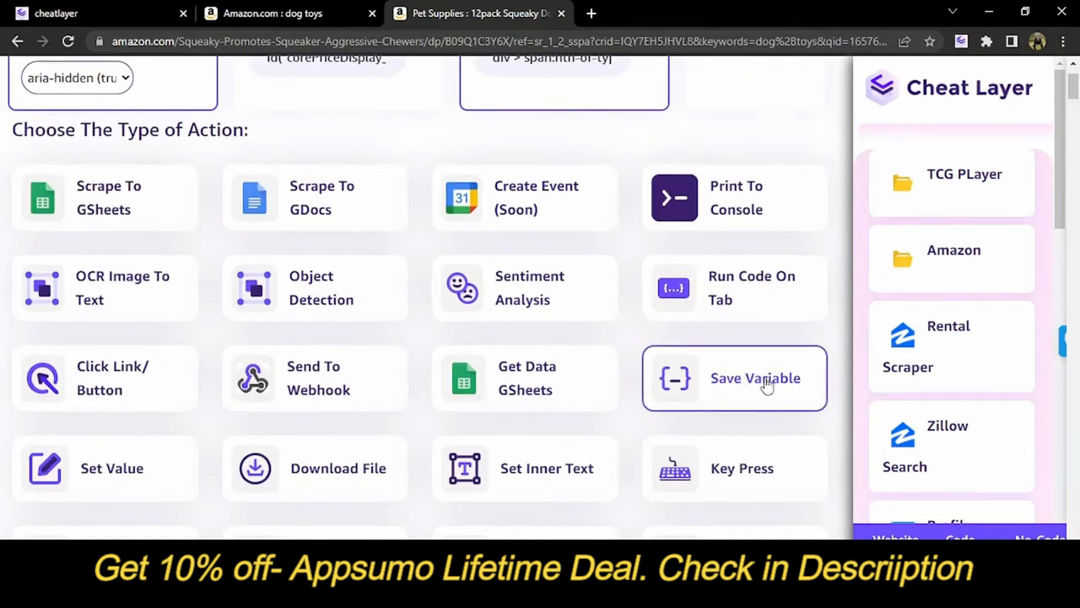
pyautogui.click(766, 384)
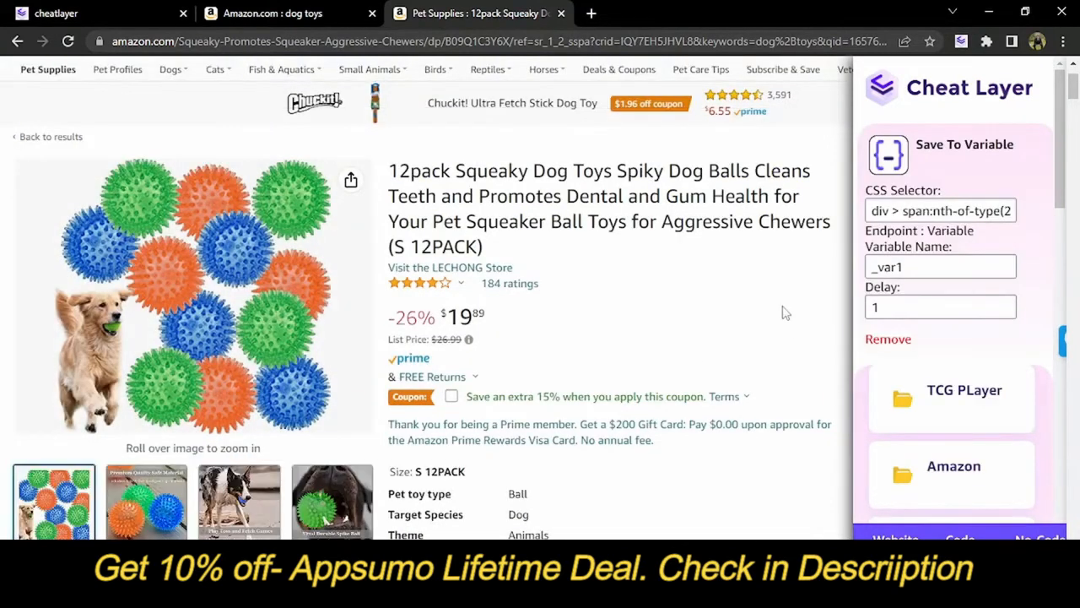
# Step: Add a Save Variable action for the first bullet under About this item, using the xPath selector
pyautogui.scroll(-4, 687, 273)
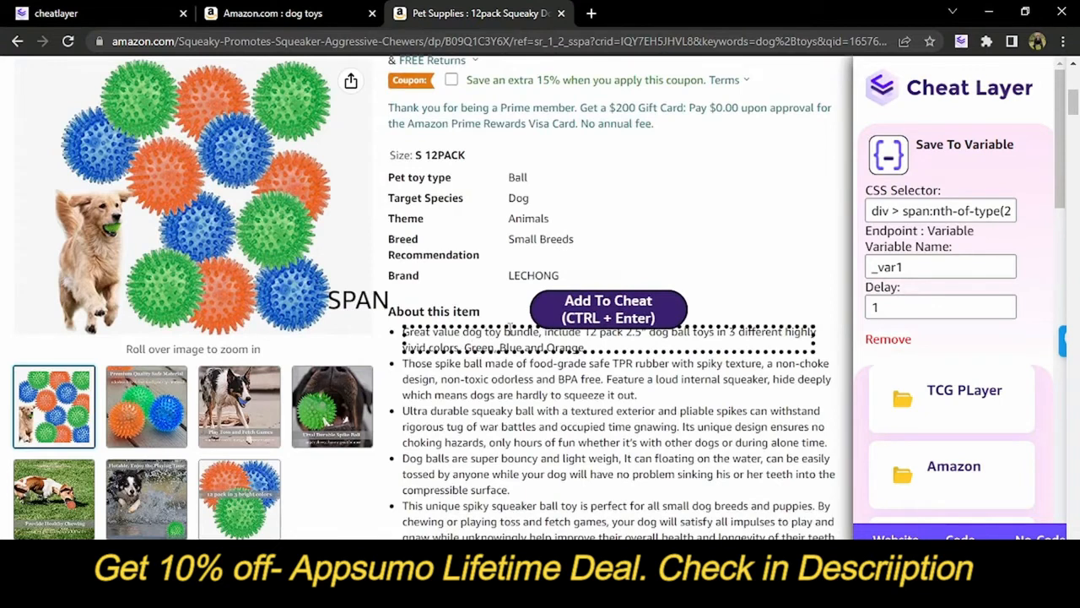
pyautogui.click(557, 324)
pyautogui.scroll(2, 558, 317)
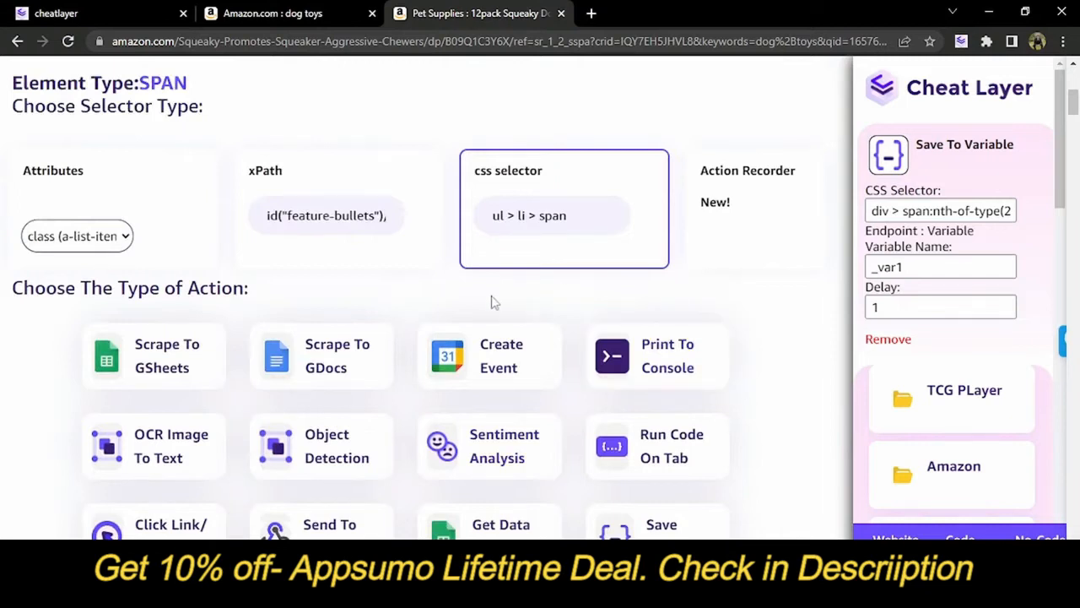
pyautogui.click(388, 174)
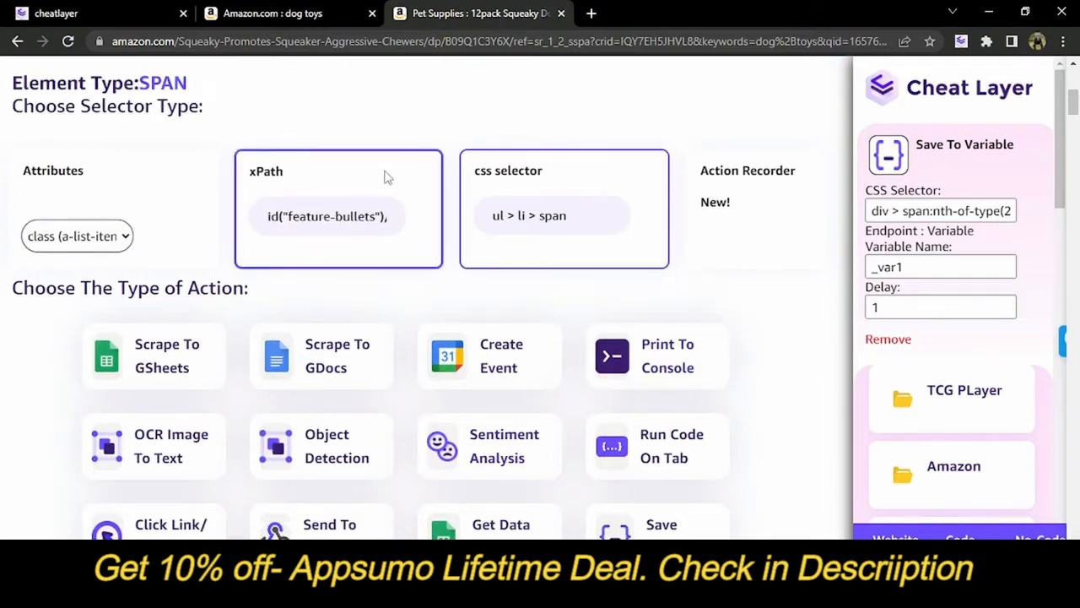
pyautogui.scroll(-1, 465, 135)
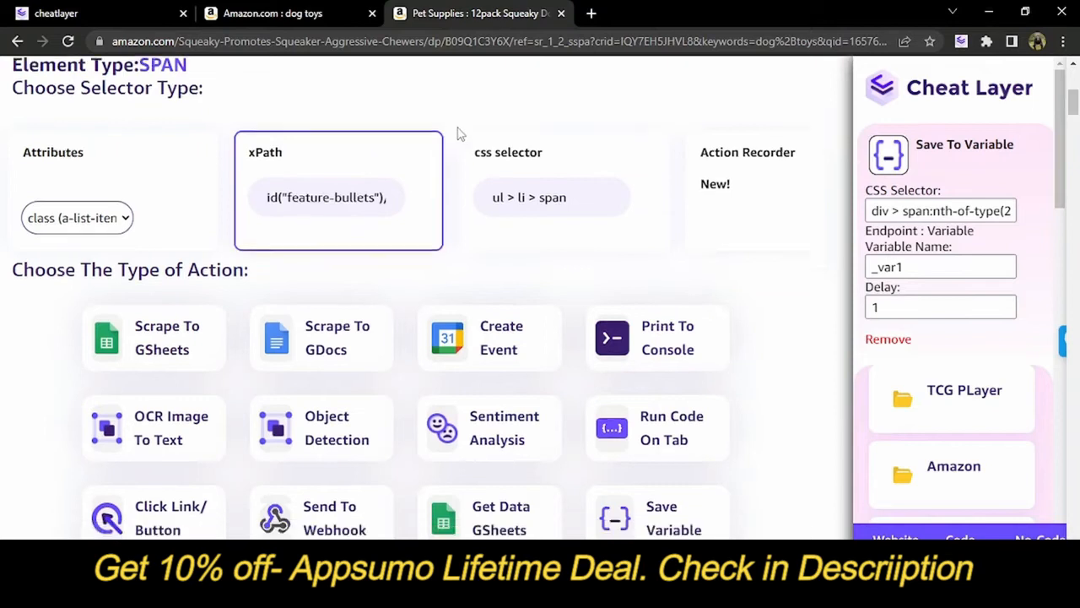
pyautogui.scroll(1, 465, 156)
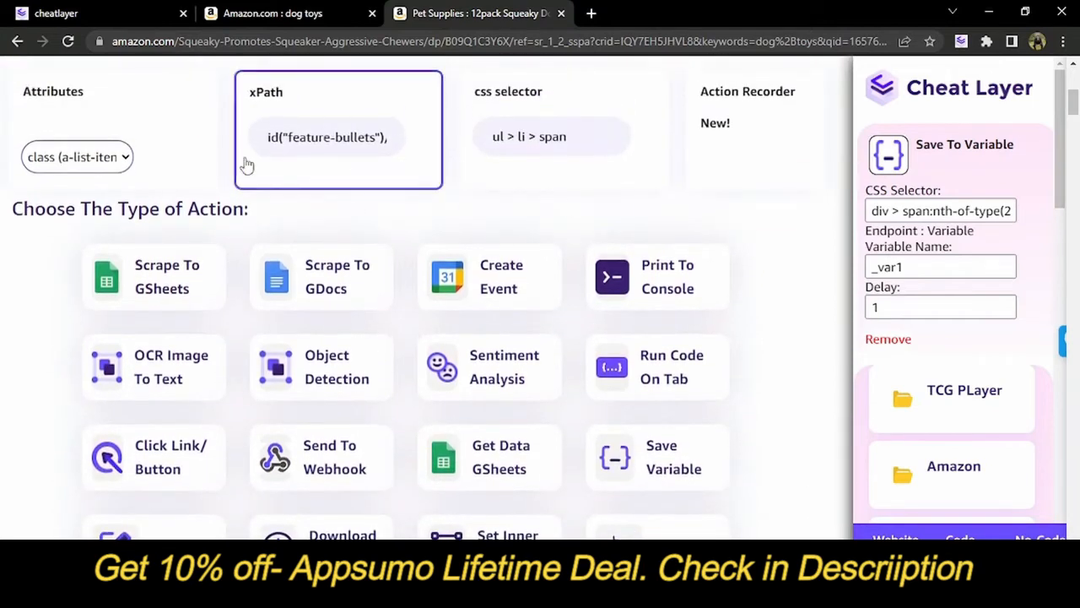
pyautogui.click(657, 456)
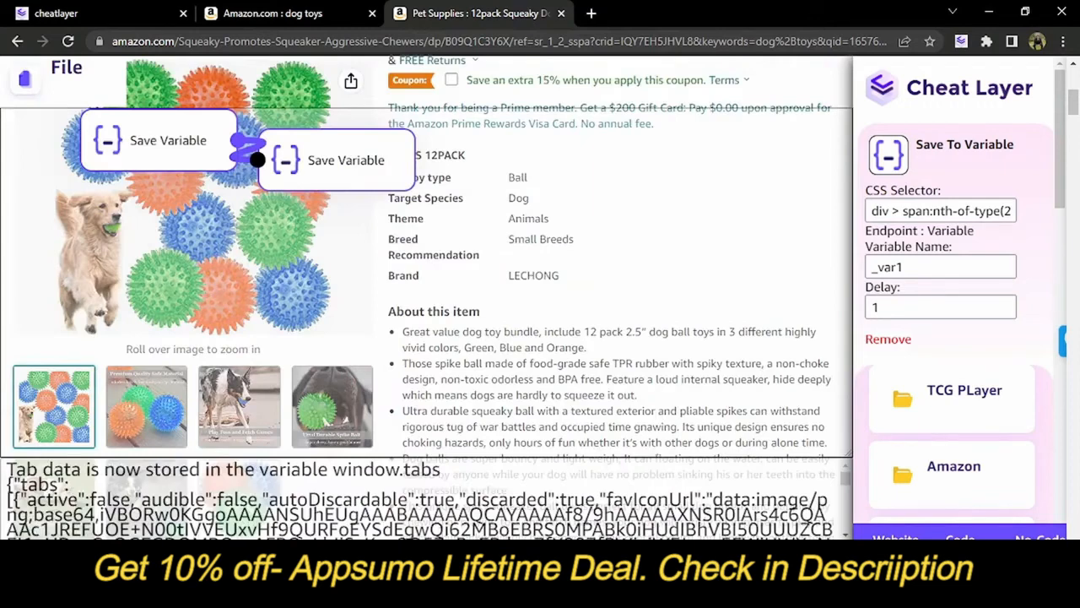
pyautogui.scroll(5, 704, 380)
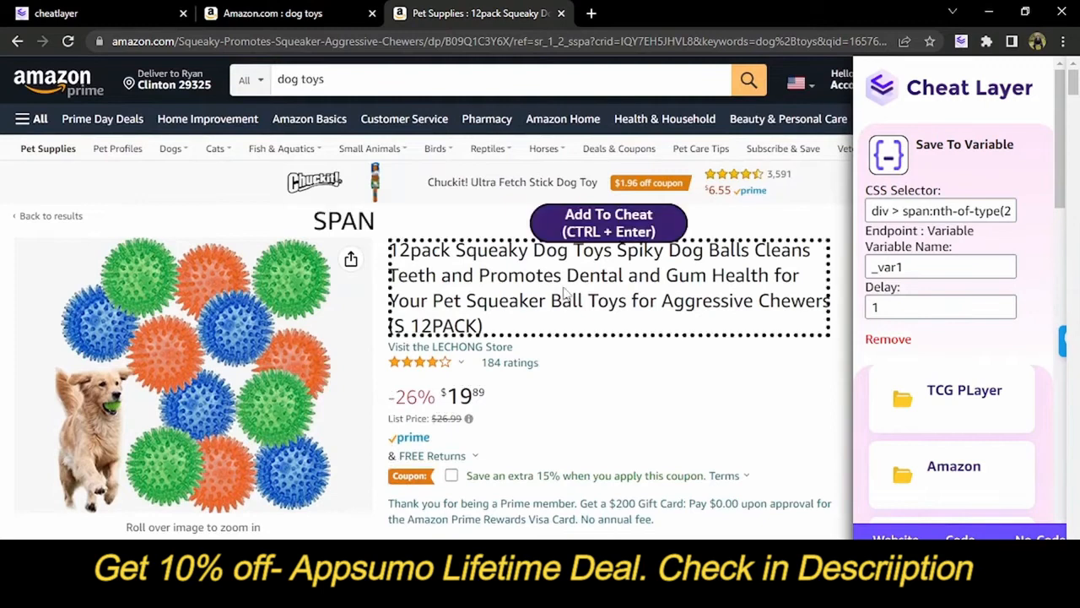
# Step: Add a Scrape to GSheets action for the product title and show the action's settings
pyautogui.click(586, 229)
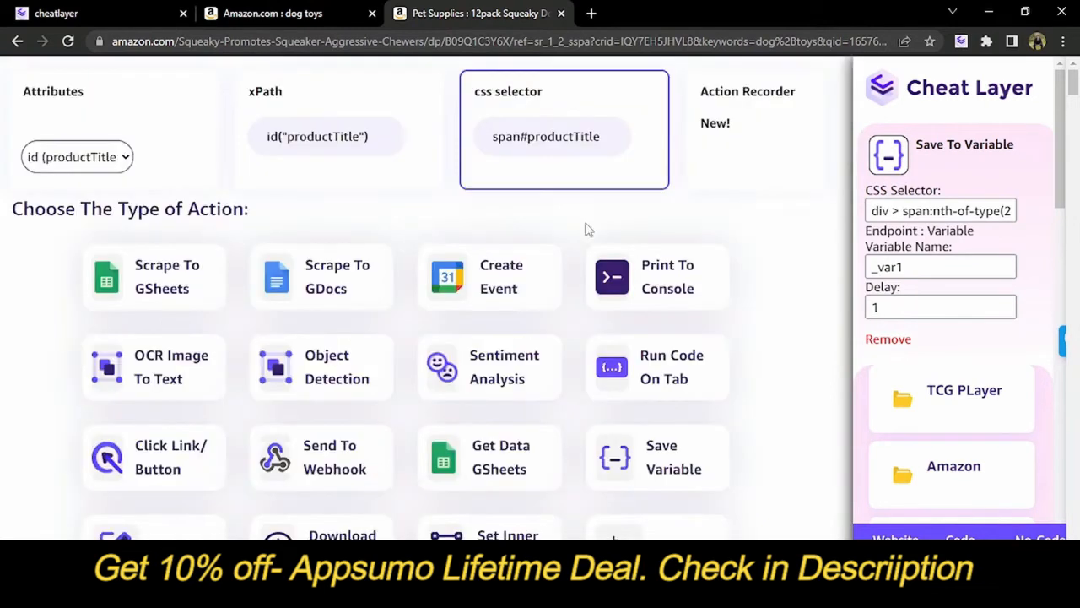
pyautogui.click(160, 293)
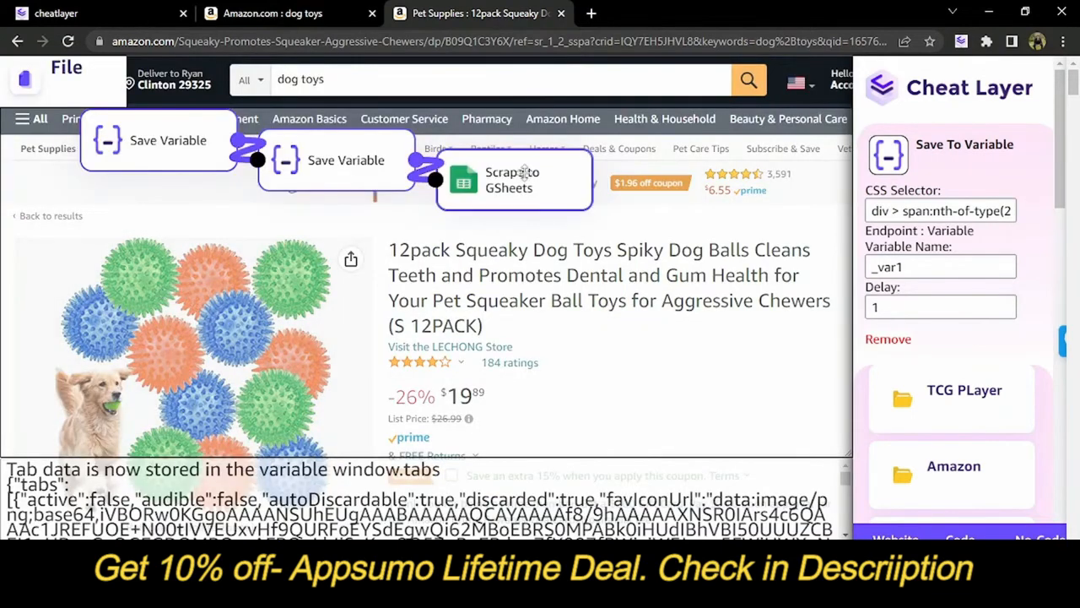
pyautogui.click(510, 177)
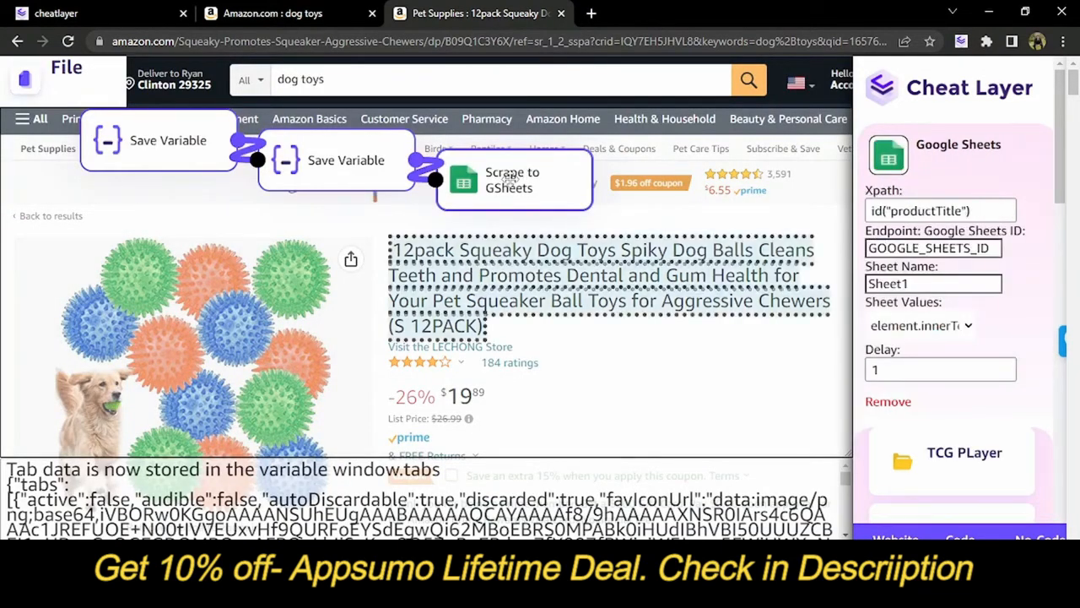
# Step: Create a blank Google Sheets spreadsheet from sheets.new in a separate browser tab and copy its URL
pyautogui.click(592, 14)
pyautogui.write('sheets')
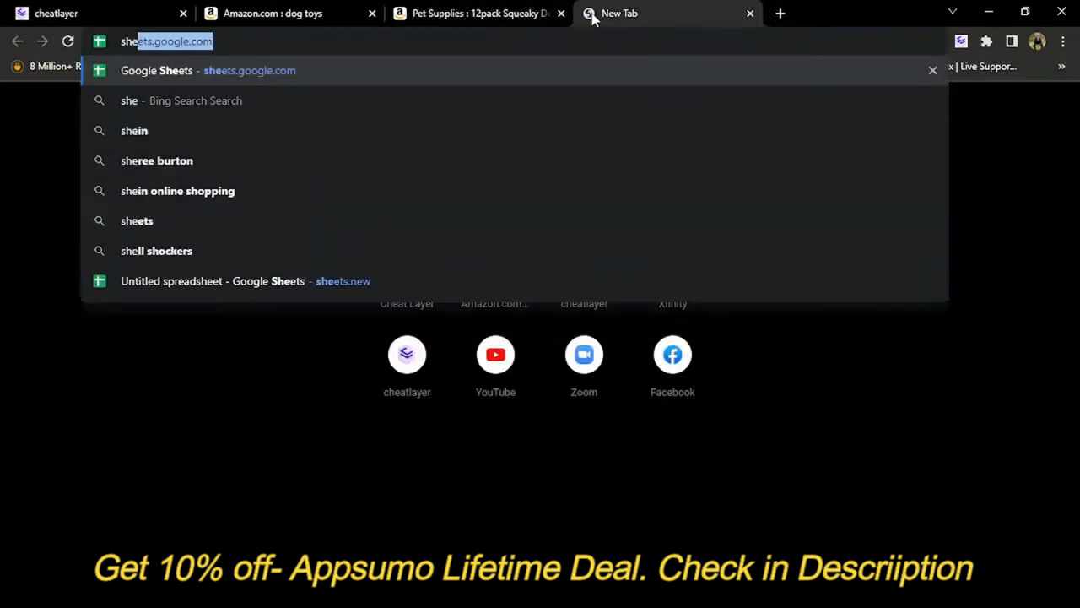
pyautogui.write('.new')
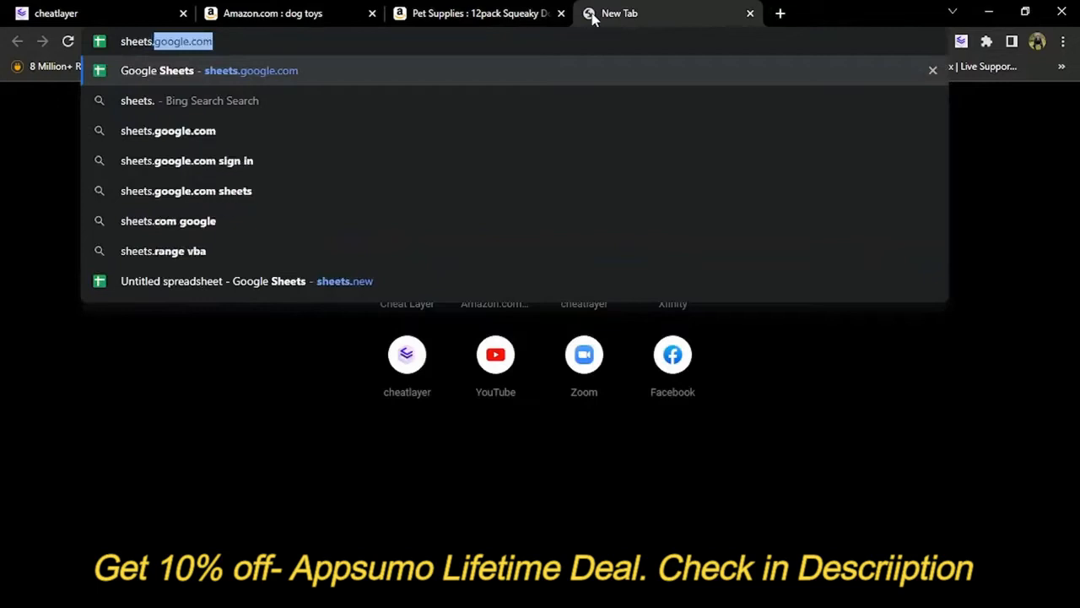
pyautogui.press('Return')
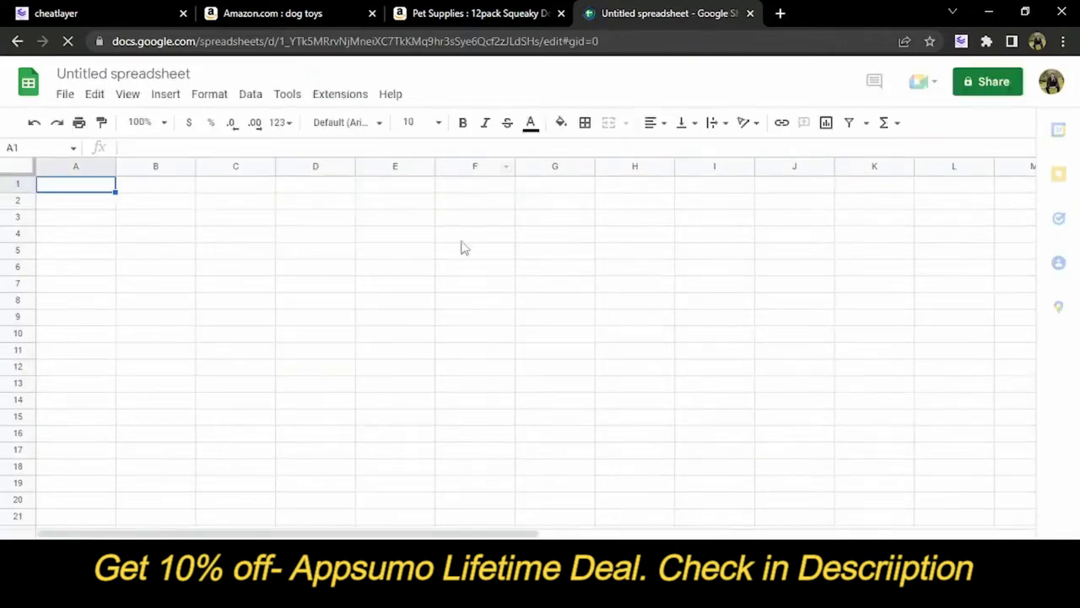
pyautogui.click(641, 38)
pyautogui.rightClick(590, 43)
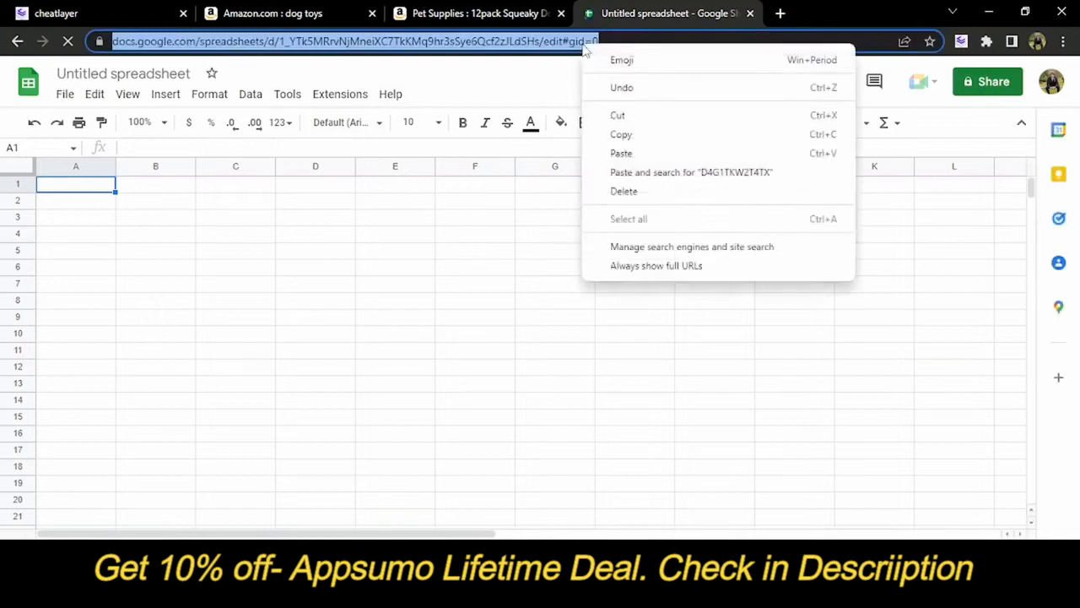
pyautogui.click(633, 137)
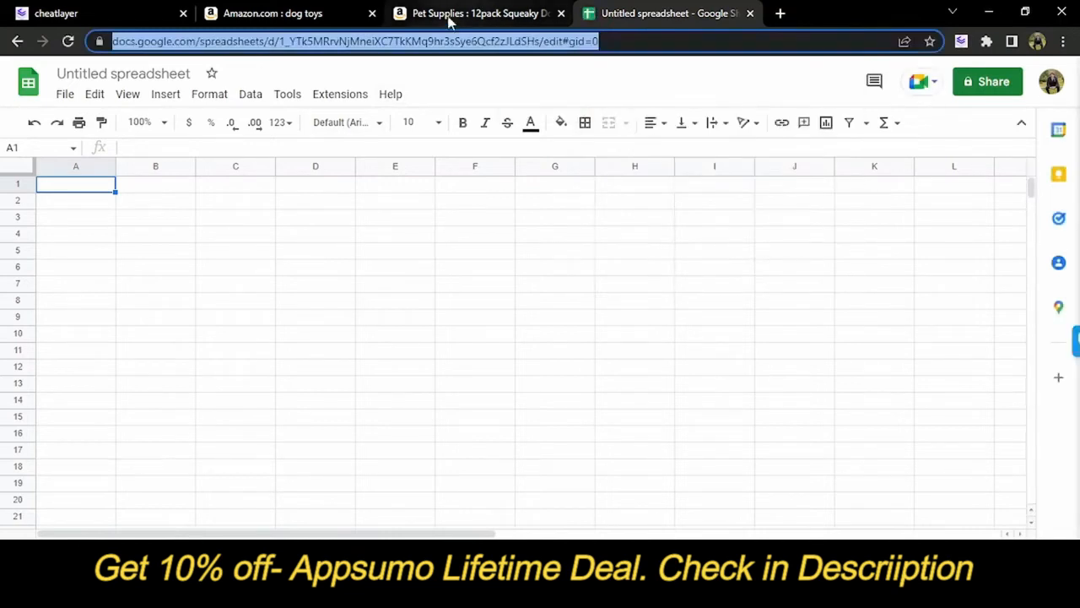
# Step: Replace the scrape action's Google Sheets ID with the copied spreadsheet URL and check its sheet name against the spreadsheet
pyautogui.click(450, 17)
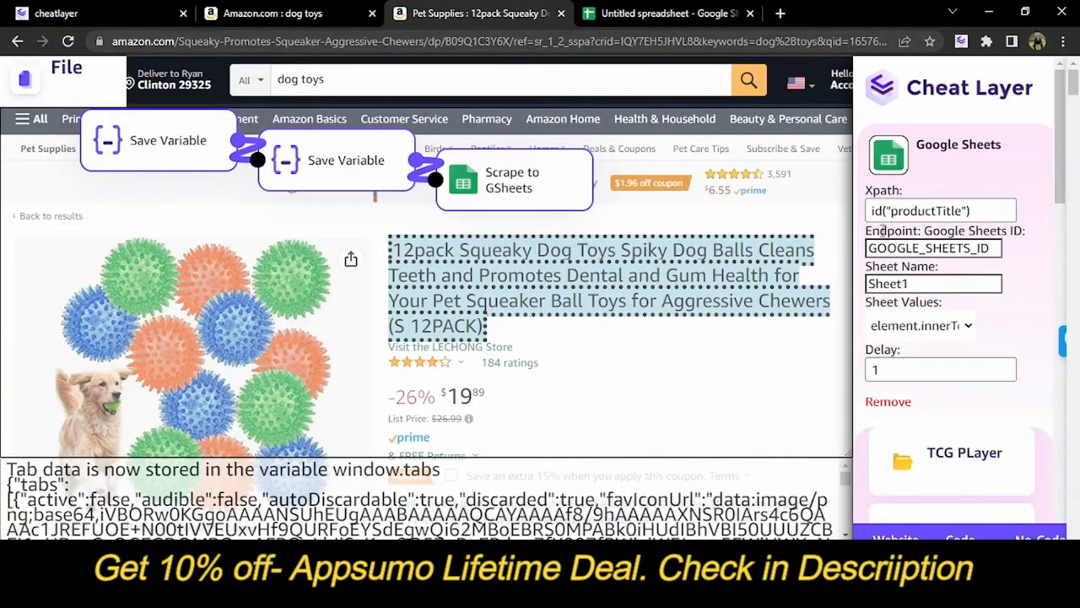
pyautogui.doubleClick(976, 248)
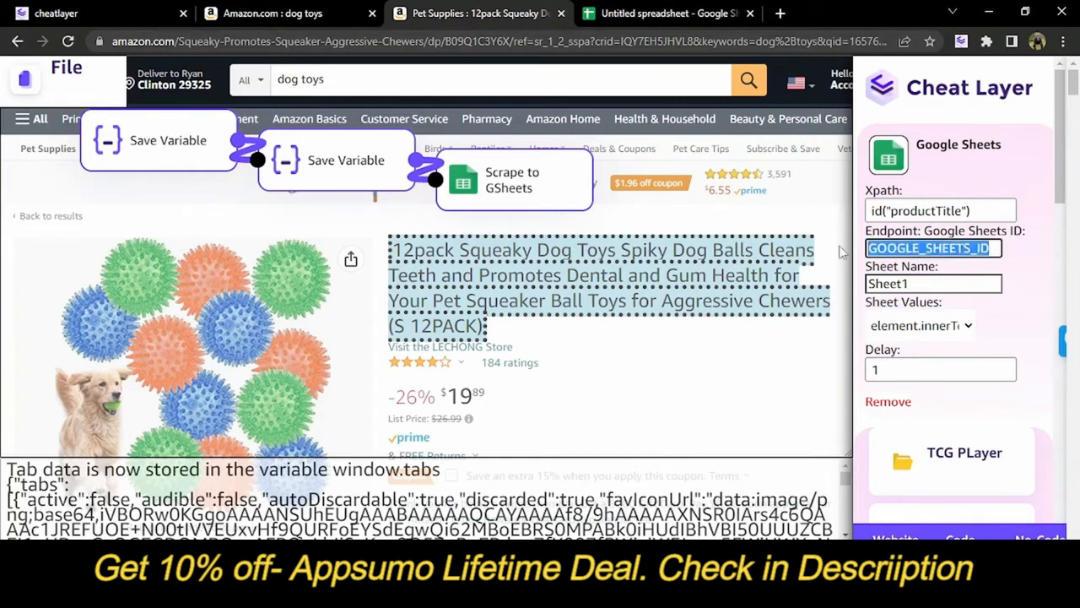
pyautogui.press('BackSpace')
pyautogui.hotkey('ctrl', 'v')
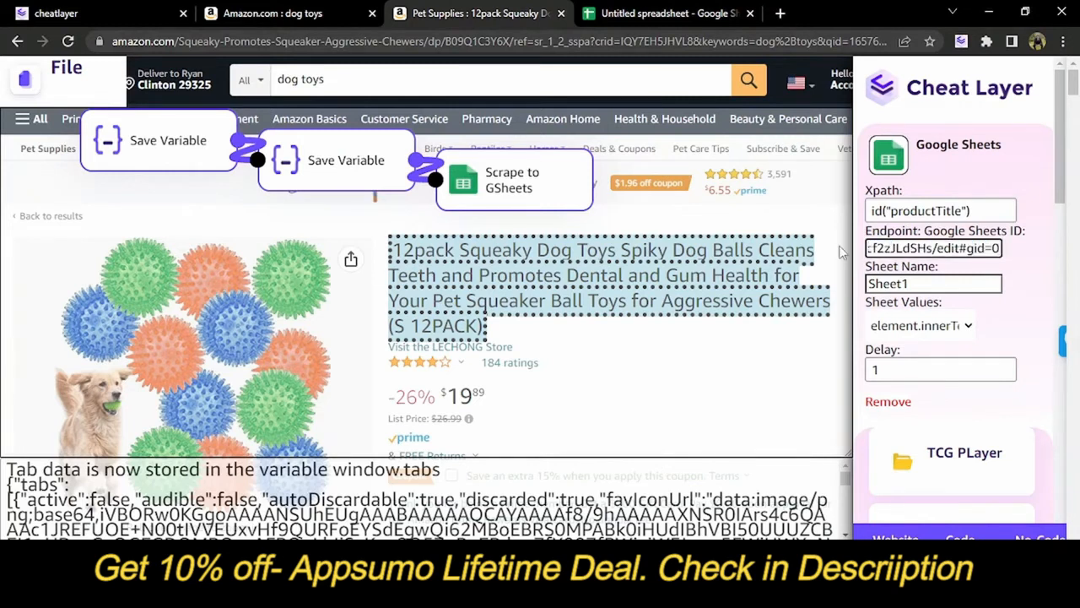
pyautogui.click(1027, 304)
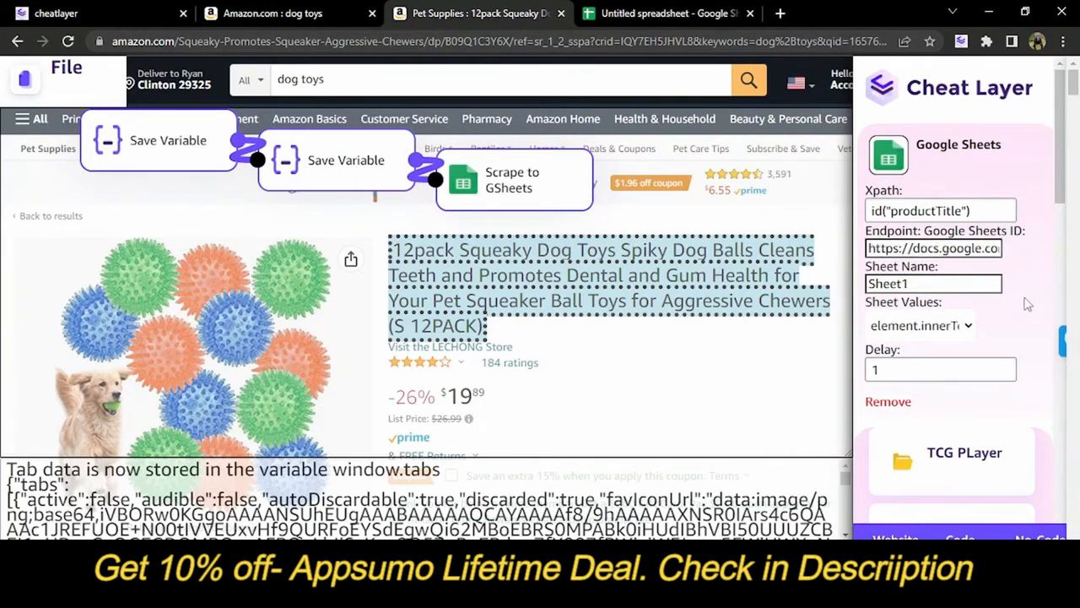
pyautogui.doubleClick(915, 285)
pyautogui.click(1016, 290)
pyautogui.click(616, 14)
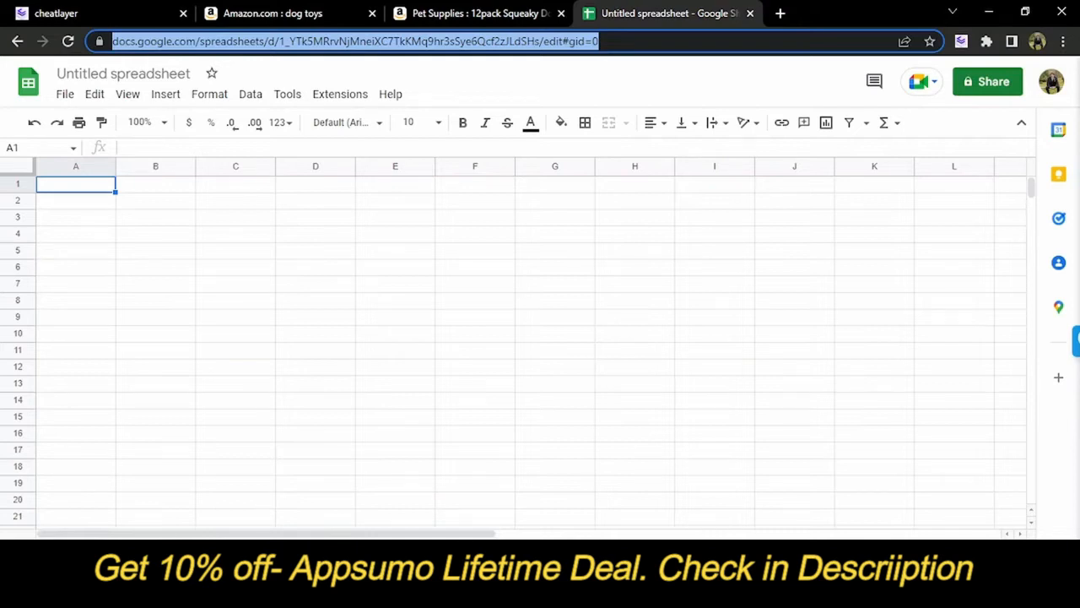
pyautogui.click(448, 13)
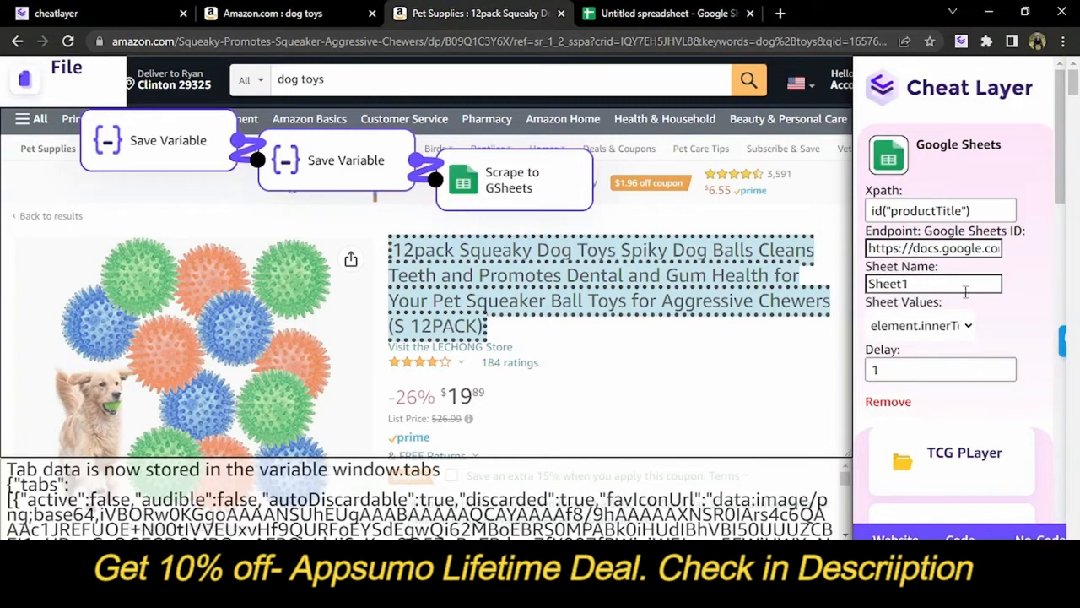
# Step: Run the script and allow Cheat Layer to access Google Docs and Sheets through the existing Google account
pyautogui.scroll(-1, 1031, 332)
pyautogui.scroll(1, 1026, 315)
pyautogui.moveTo(71, 94)
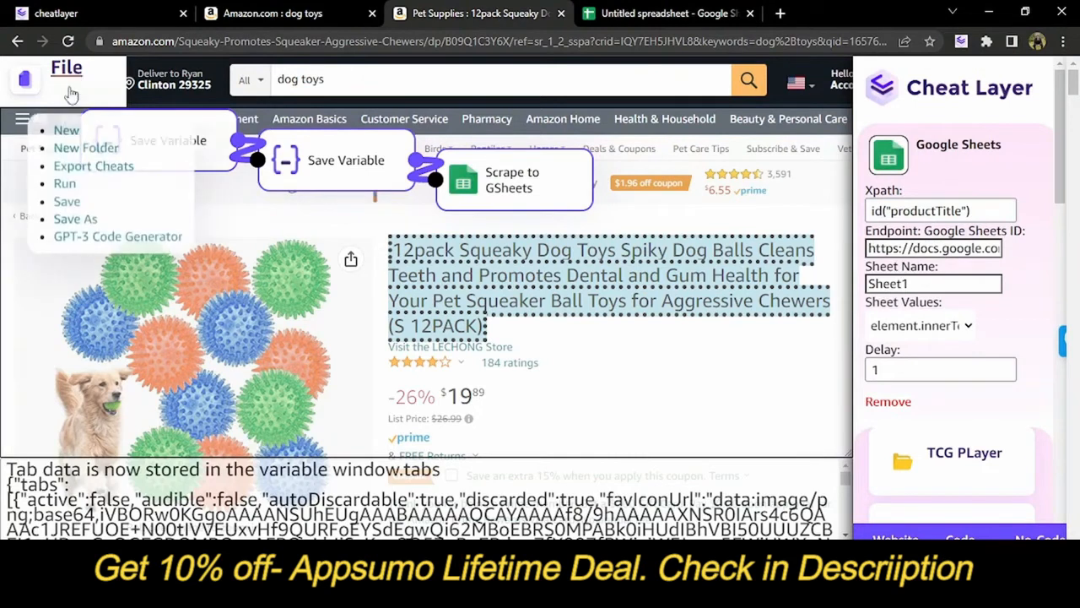
pyautogui.click(65, 186)
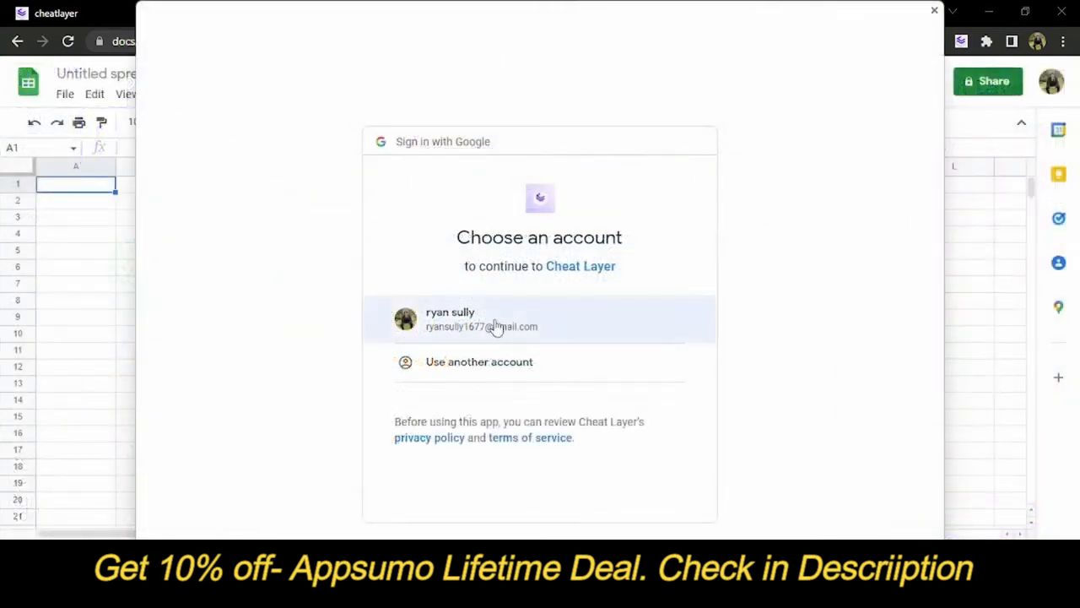
pyautogui.click(496, 327)
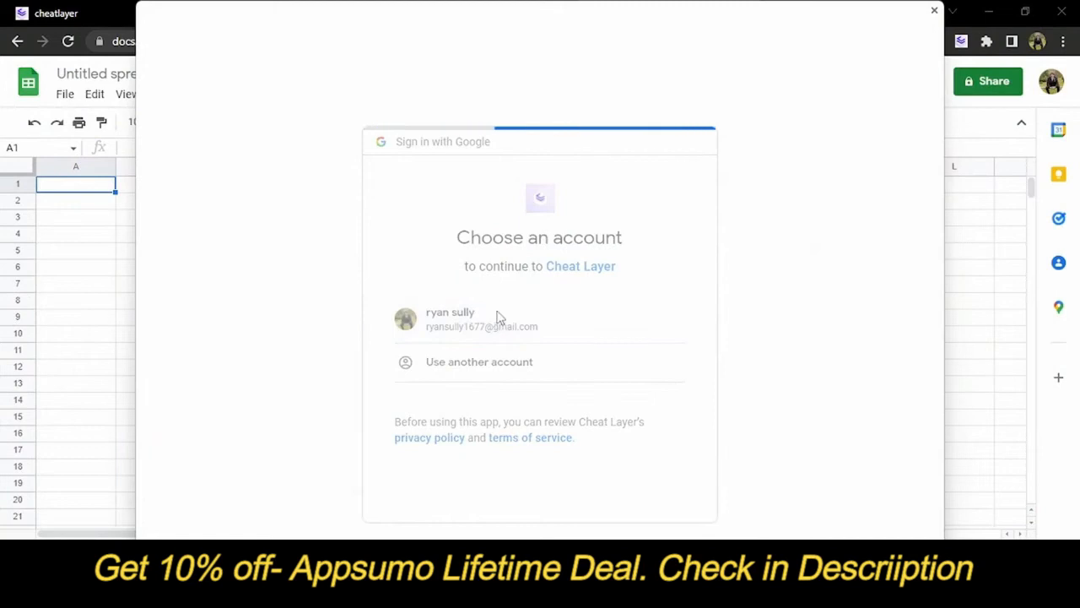
pyautogui.scroll(-3, 711, 202)
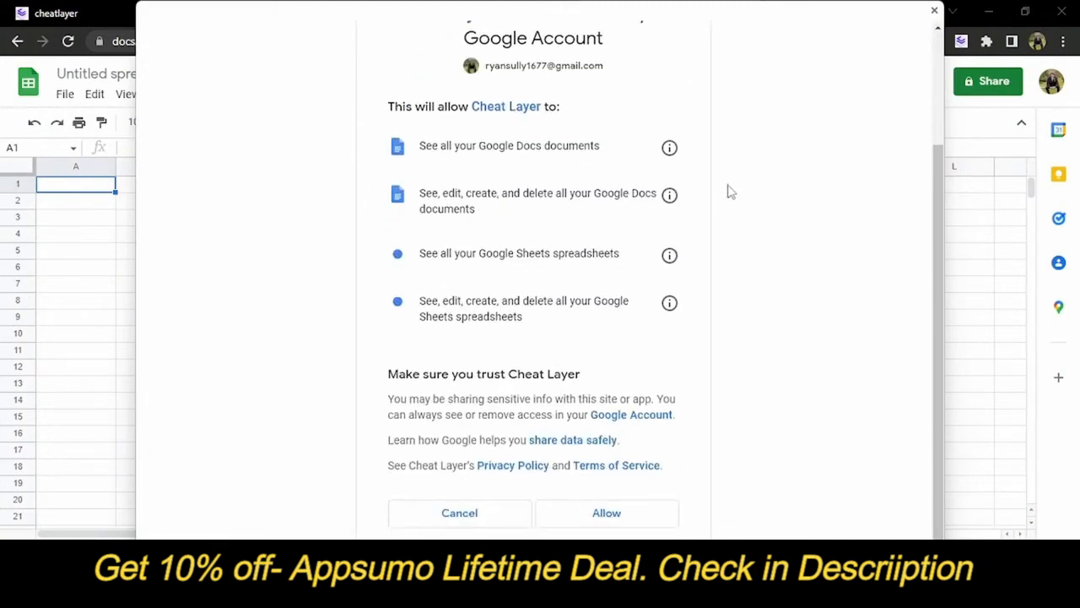
pyautogui.click(605, 515)
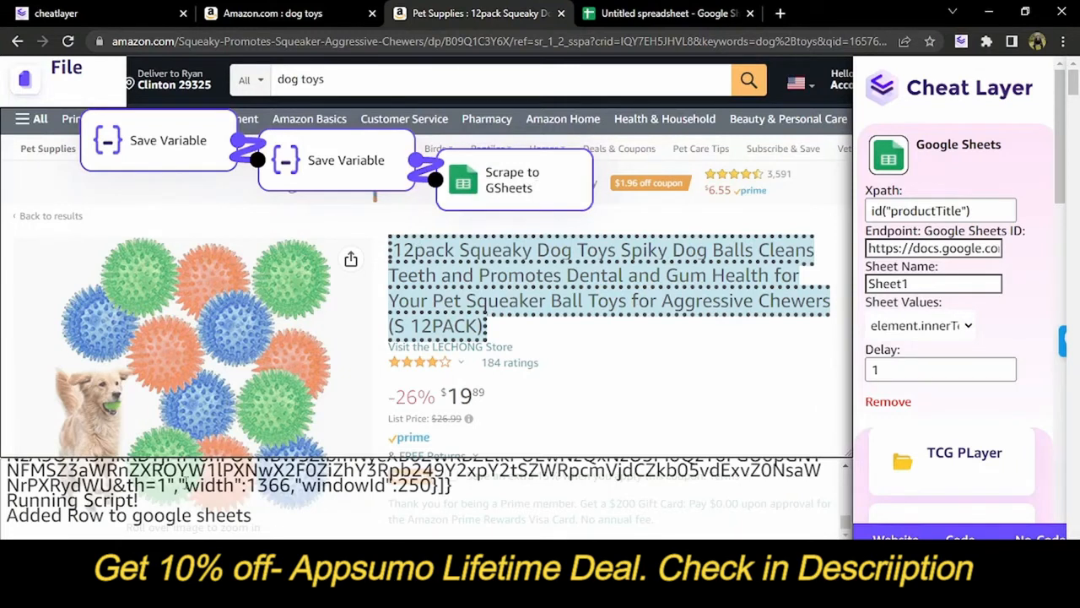
# Step: Check the latest console messages of the script run and inspect the scraped row in the spreadsheet
pyautogui.moveTo(253, 514); pyautogui.dragTo(3, 509)
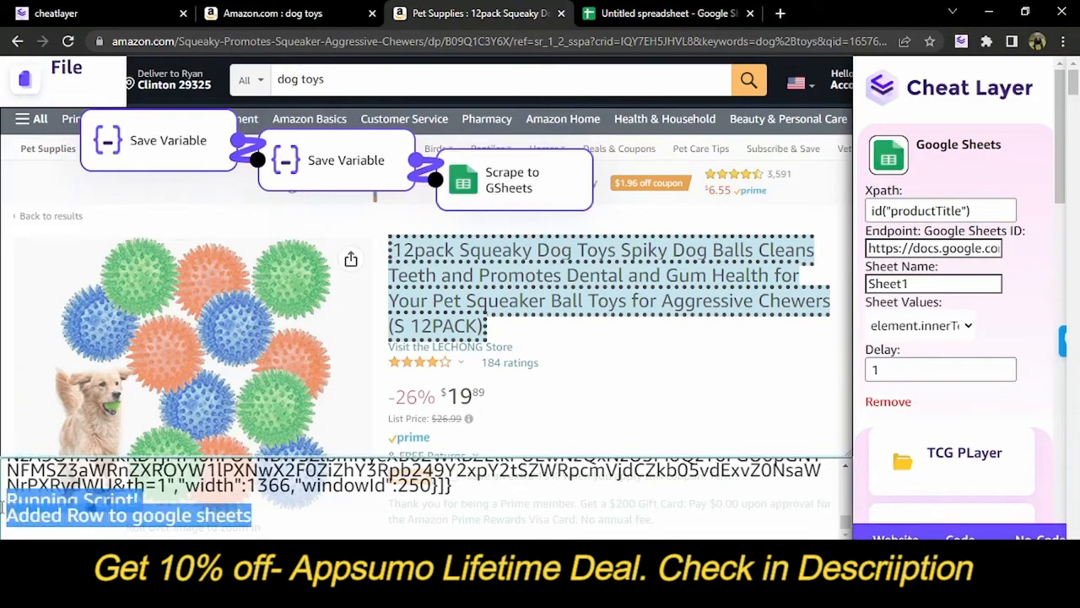
pyautogui.click(37, 528)
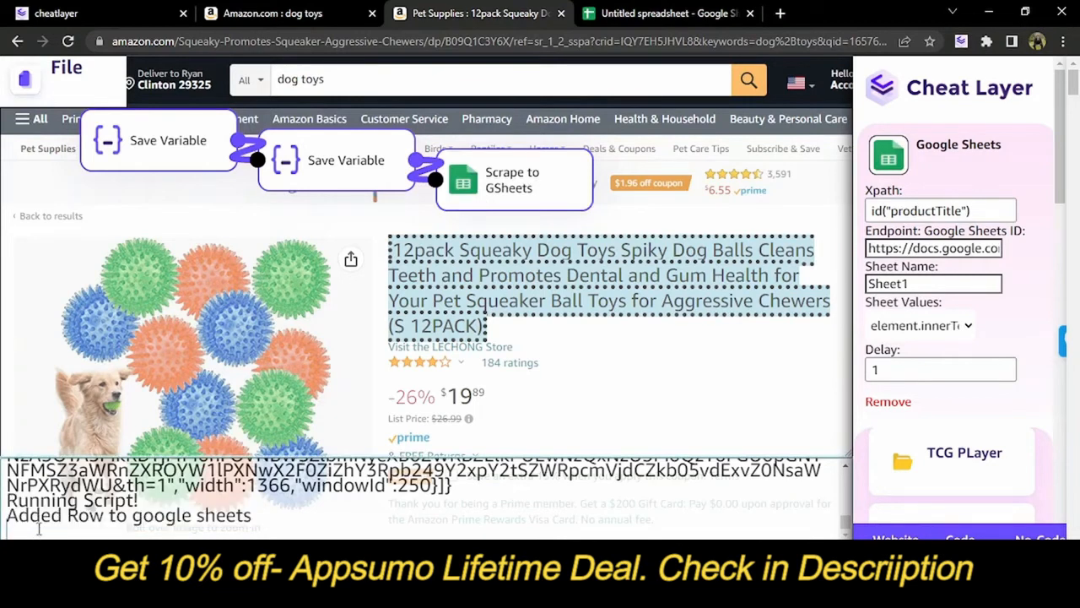
pyautogui.click(595, 21)
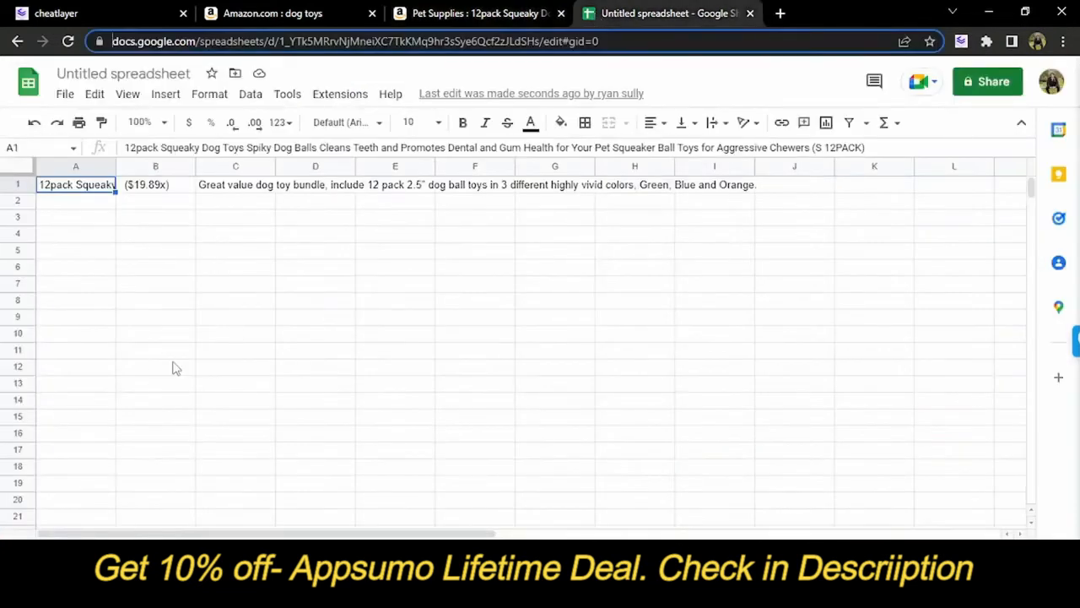
# Step: Fit column A to the full product title, and narrow the column again so the price and description columns move closer
pyautogui.click(188, 272)
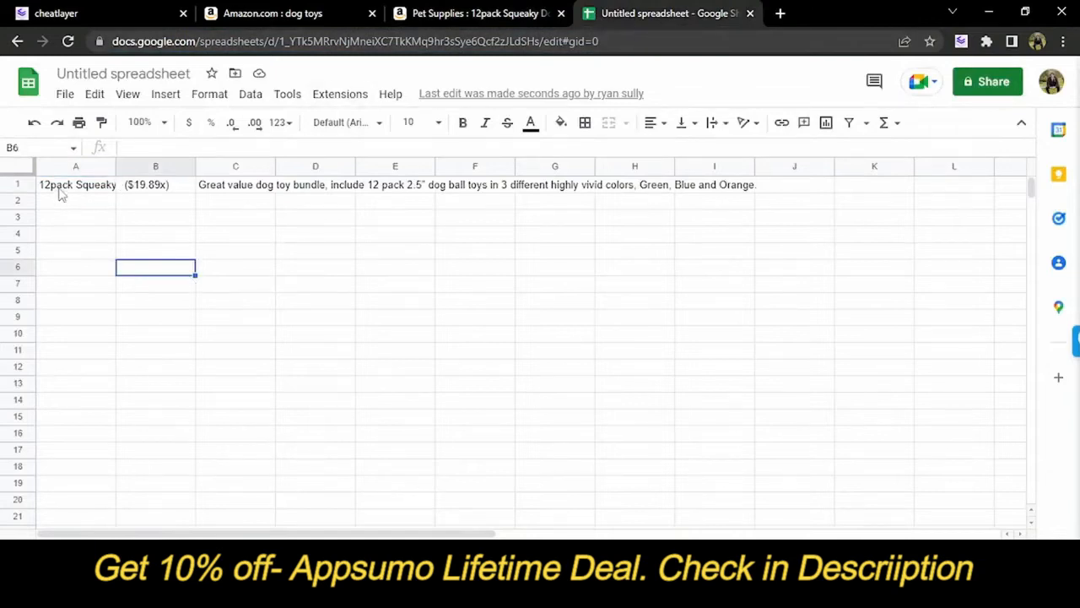
pyautogui.click(95, 218)
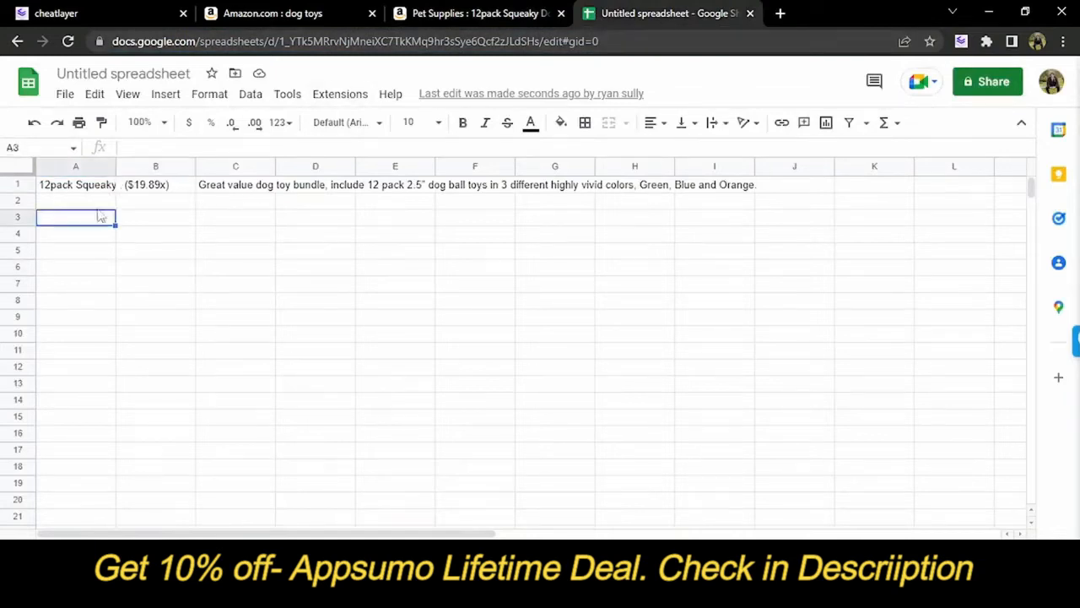
pyautogui.doubleClick(115, 169)
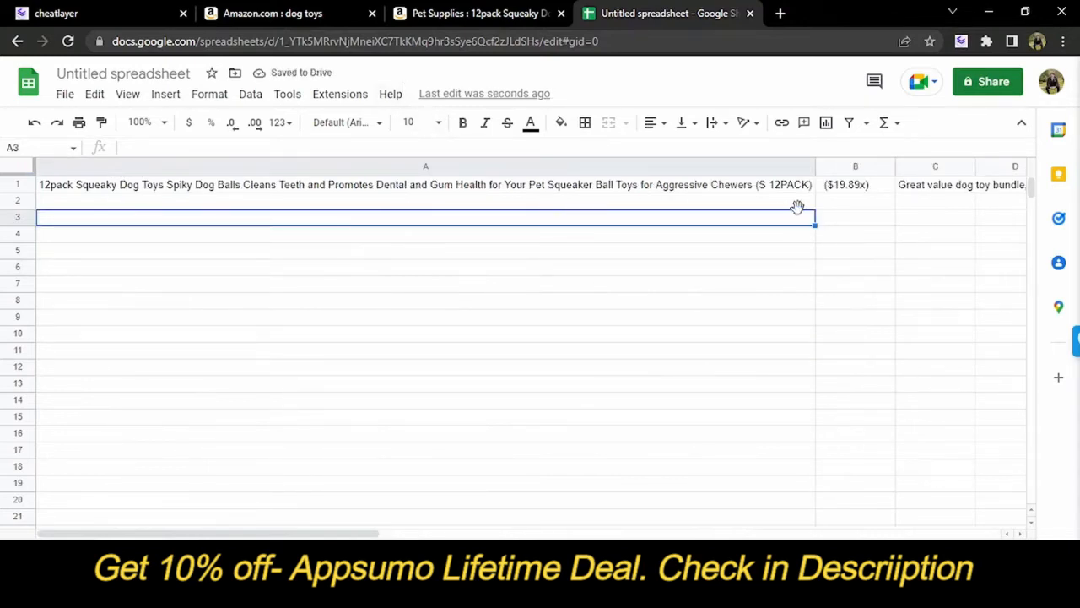
pyautogui.moveTo(815, 166); pyautogui.dragTo(224, 168)
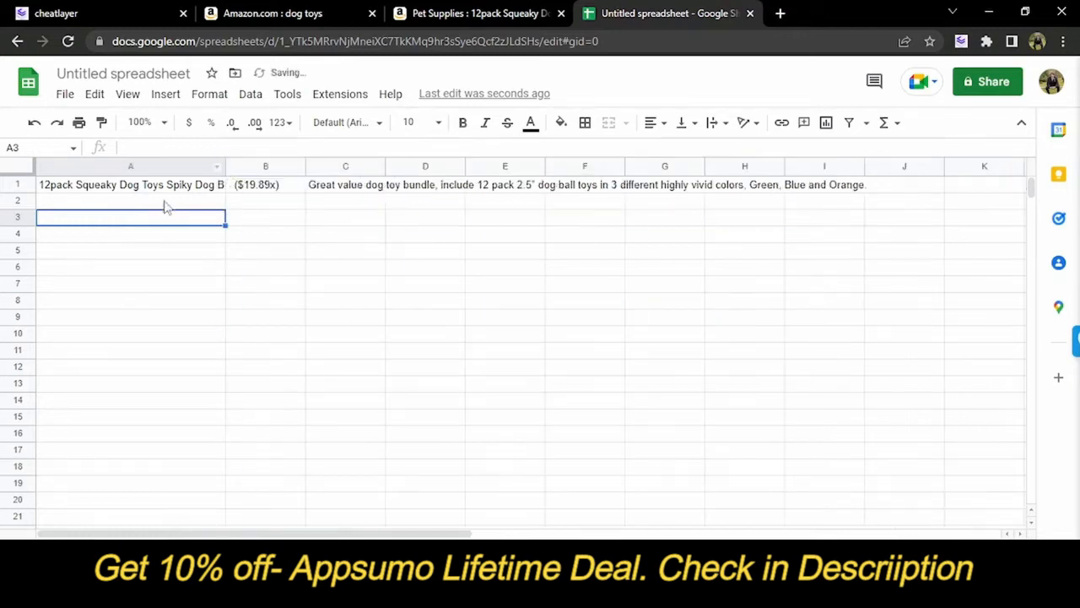